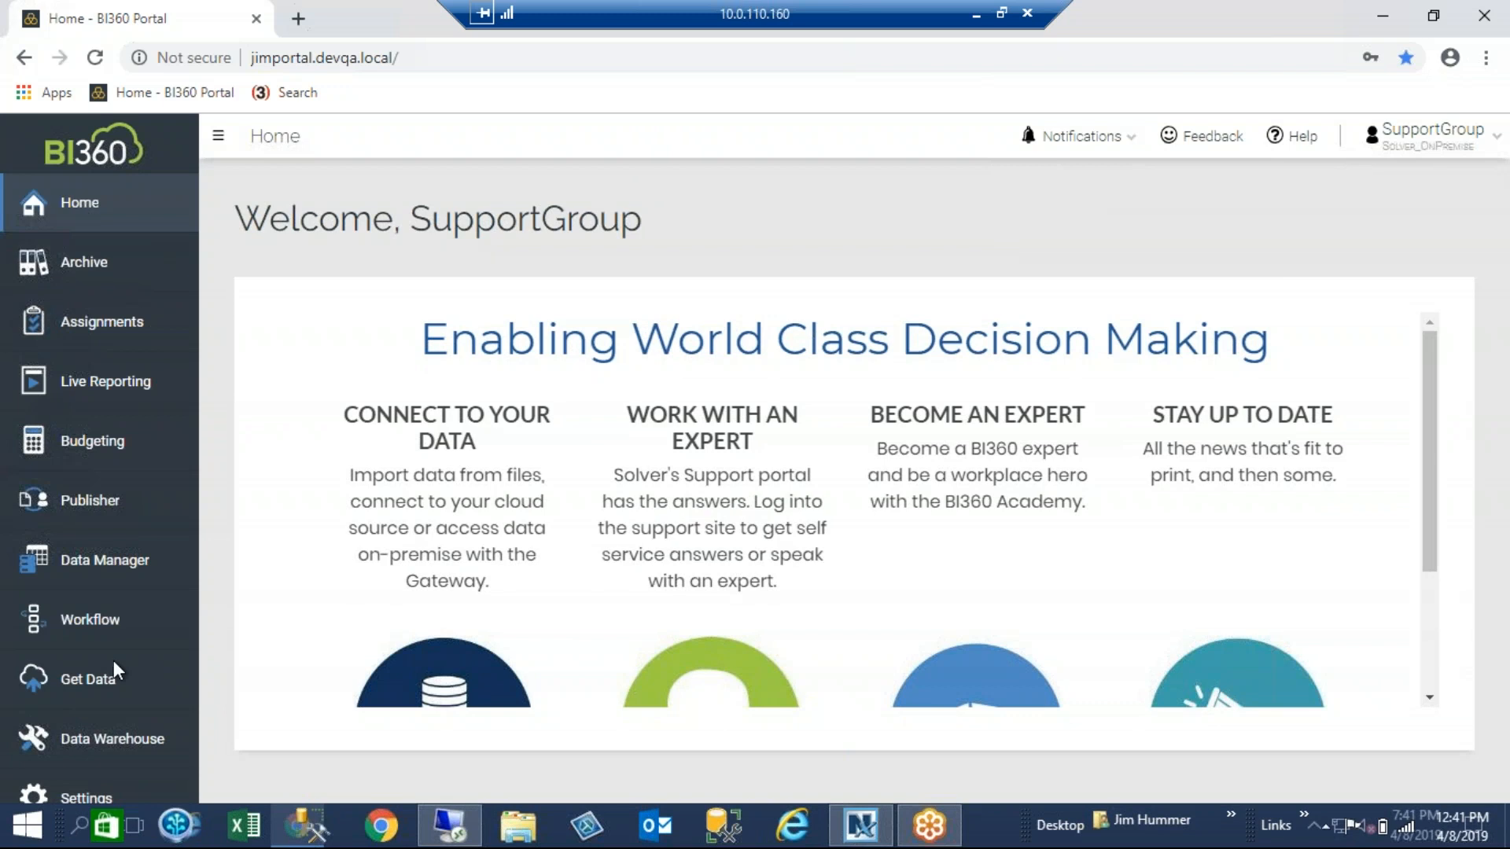
Open the system Administration settings and show the overview of the Solver_OnPremise tenant.
{"action": "left_click", "coordinate": [88, 797]}
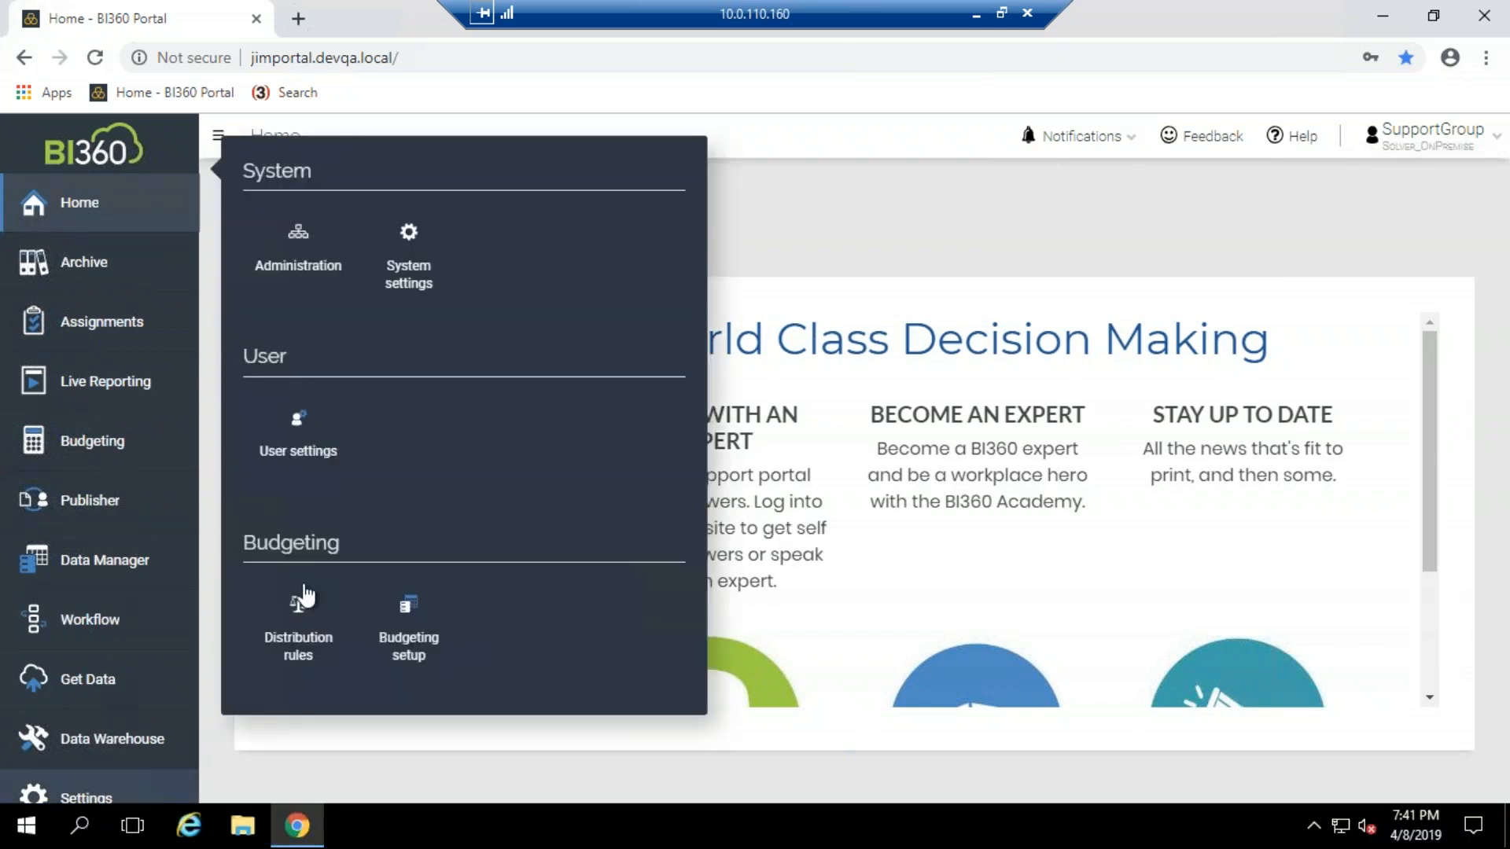
{"action": "left_click", "coordinate": [293, 260]}
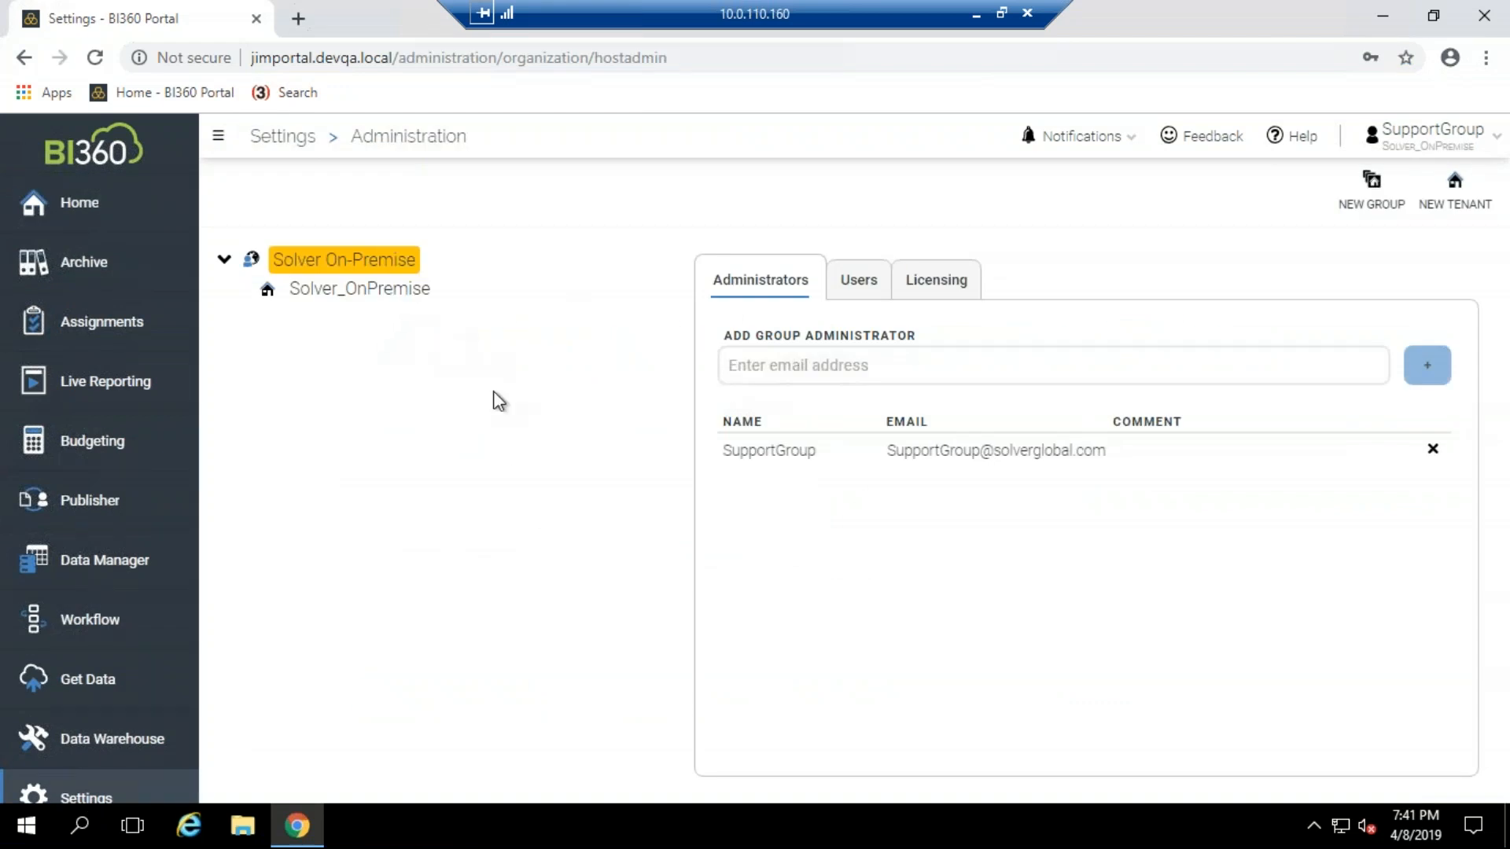
{"action": "left_click", "coordinate": [377, 291]}
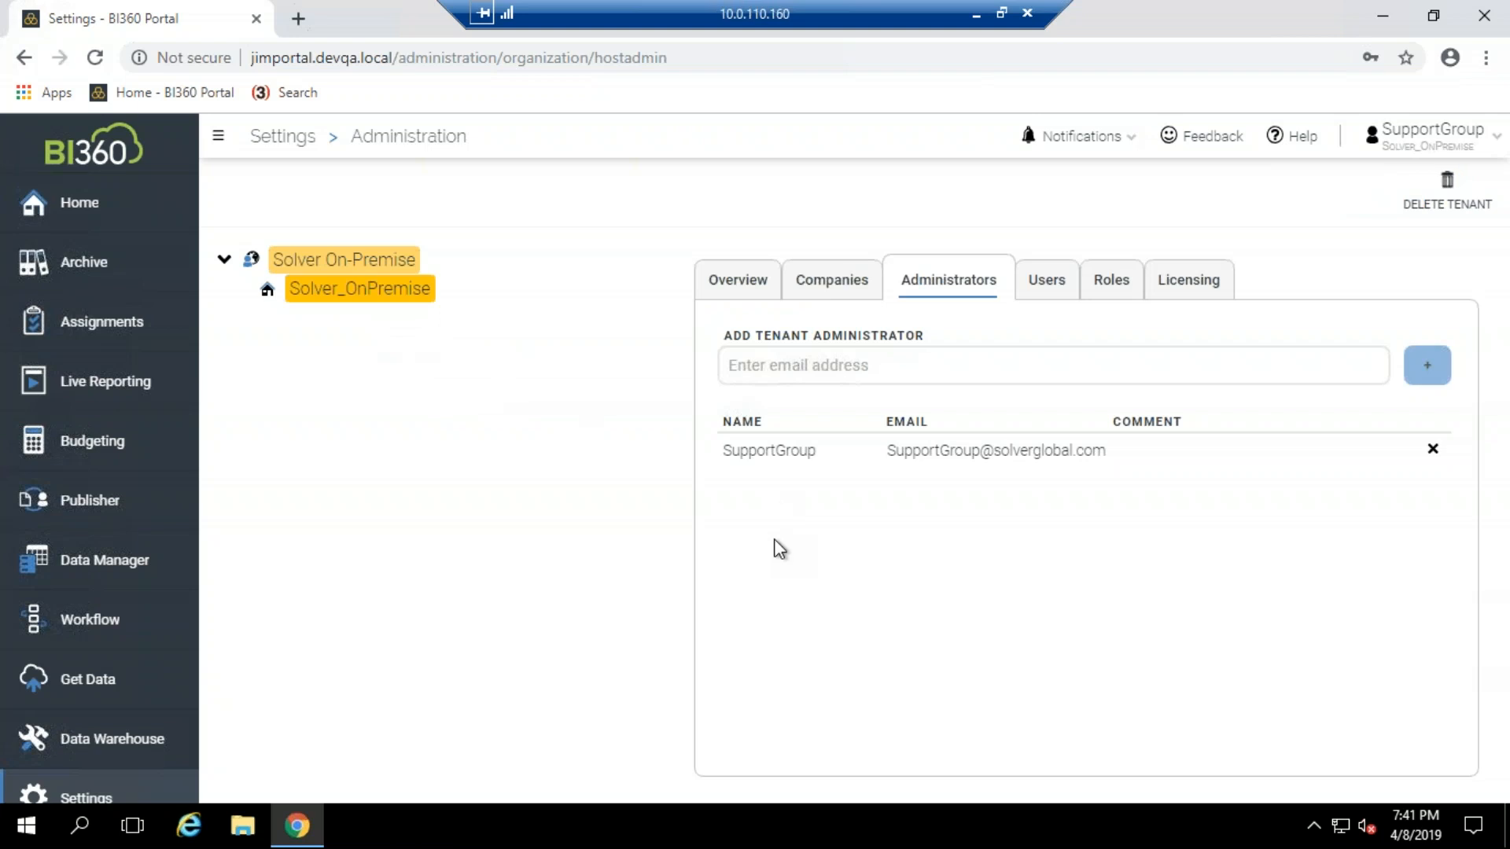
{"action": "left_click", "coordinate": [739, 280]}
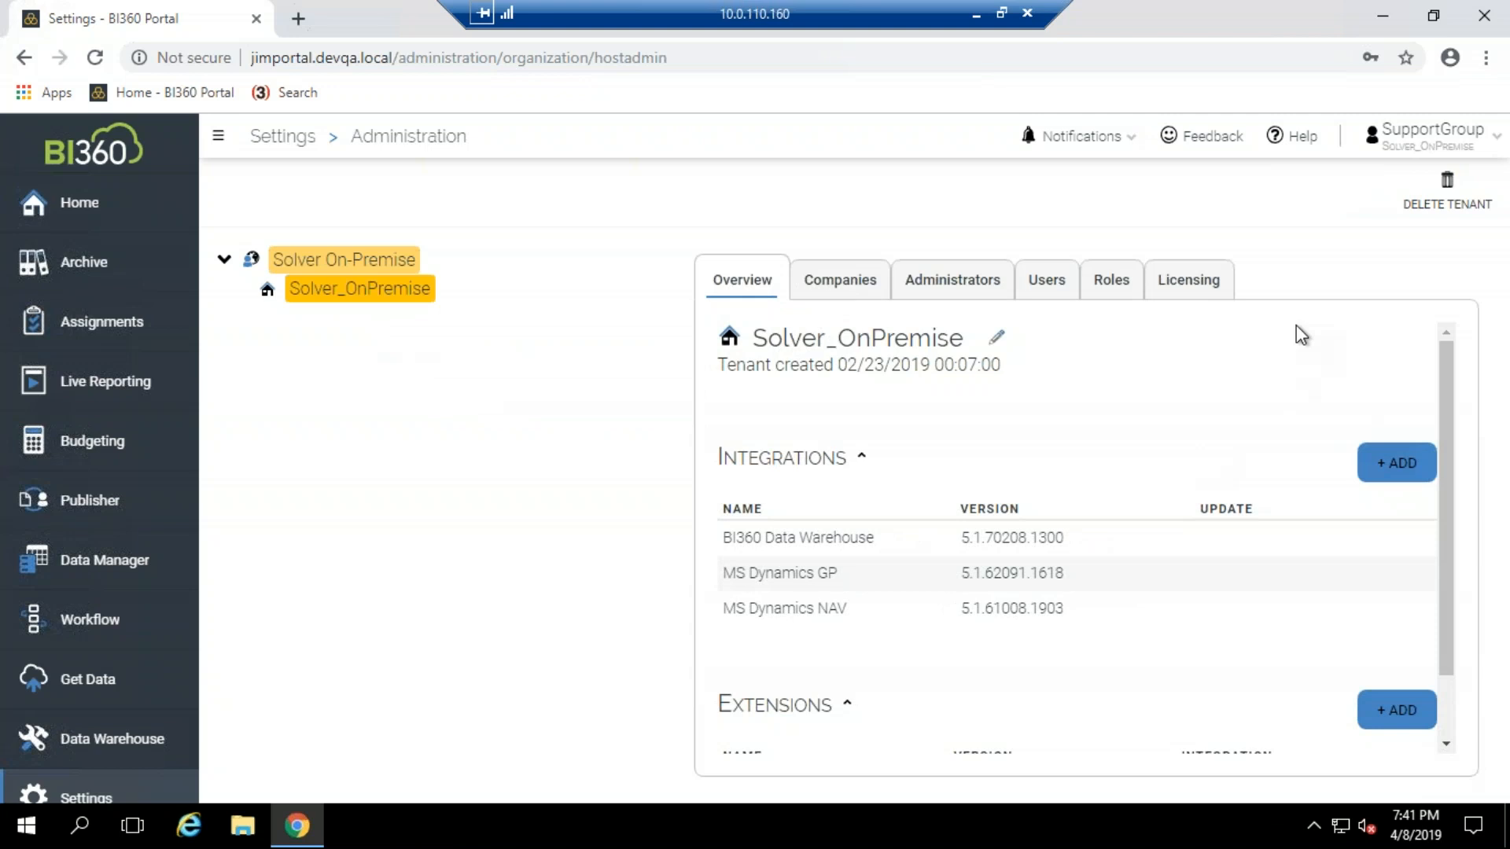
Check which integrations are available to add to the Solver_OnPremise tenant, and close the dialog without adding one.
{"action": "left_click", "coordinate": [1381, 466]}
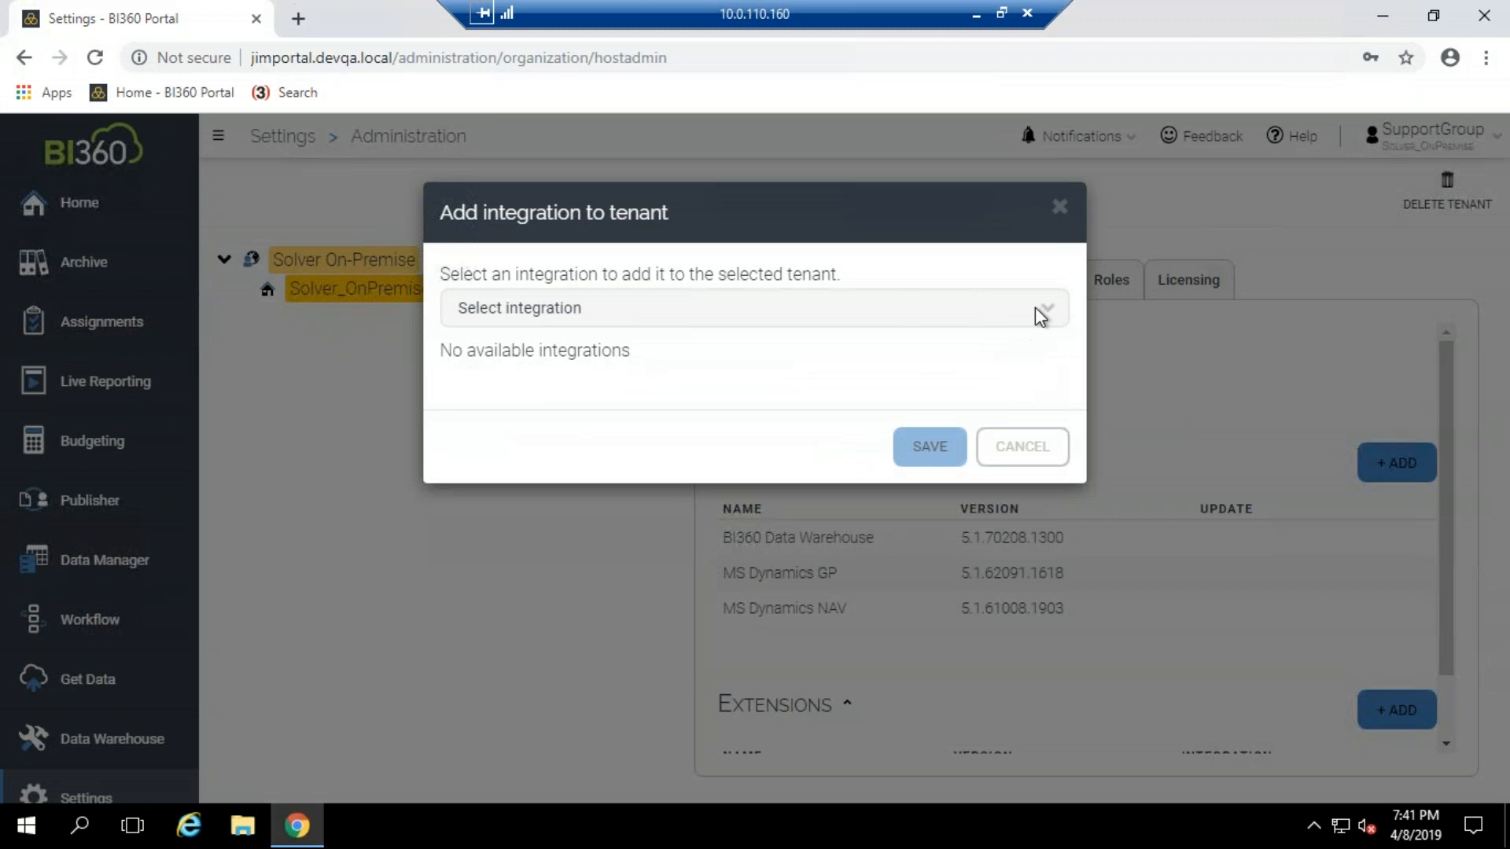
{"action": "double_click", "coordinate": [1046, 313]}
{"action": "left_click", "coordinate": [1059, 207]}
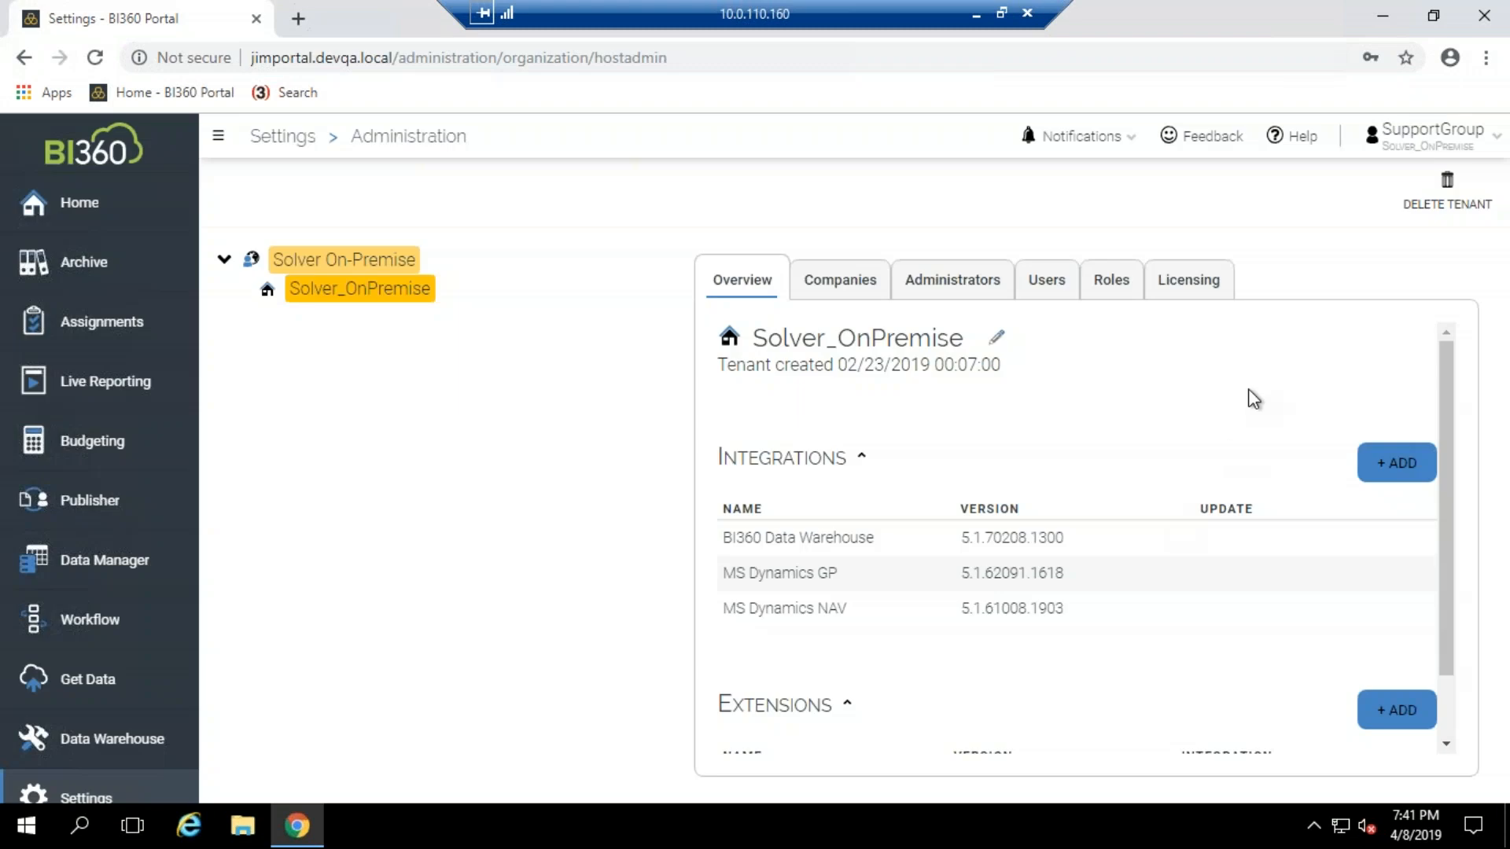
Compare the licensing details of the Solver_OnPremise tenant with those of the parent Solver On-Premise group.
{"action": "left_click", "coordinate": [1186, 285]}
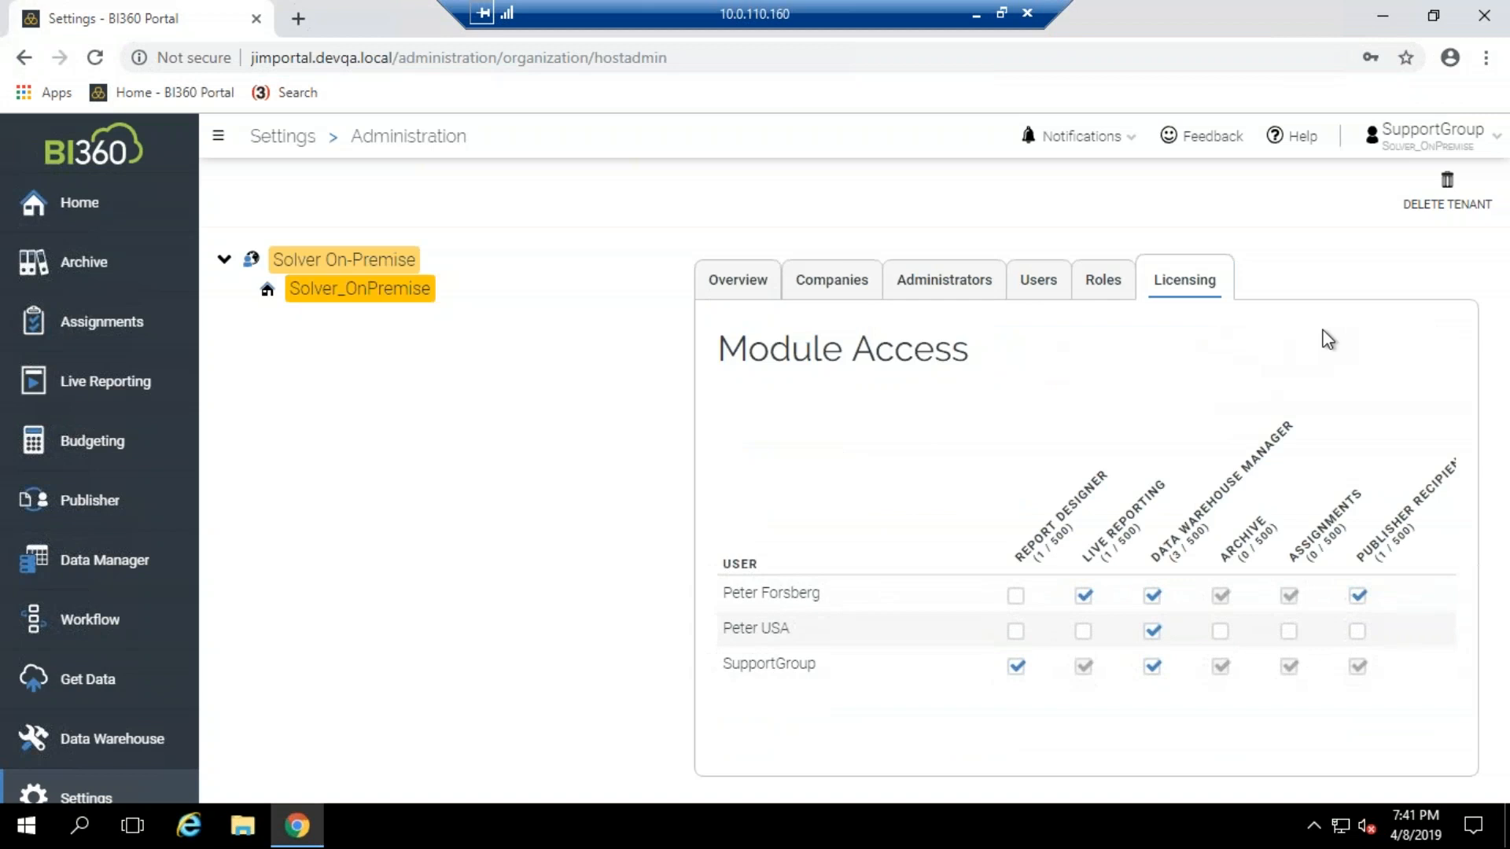
{"action": "left_click", "coordinate": [398, 266]}
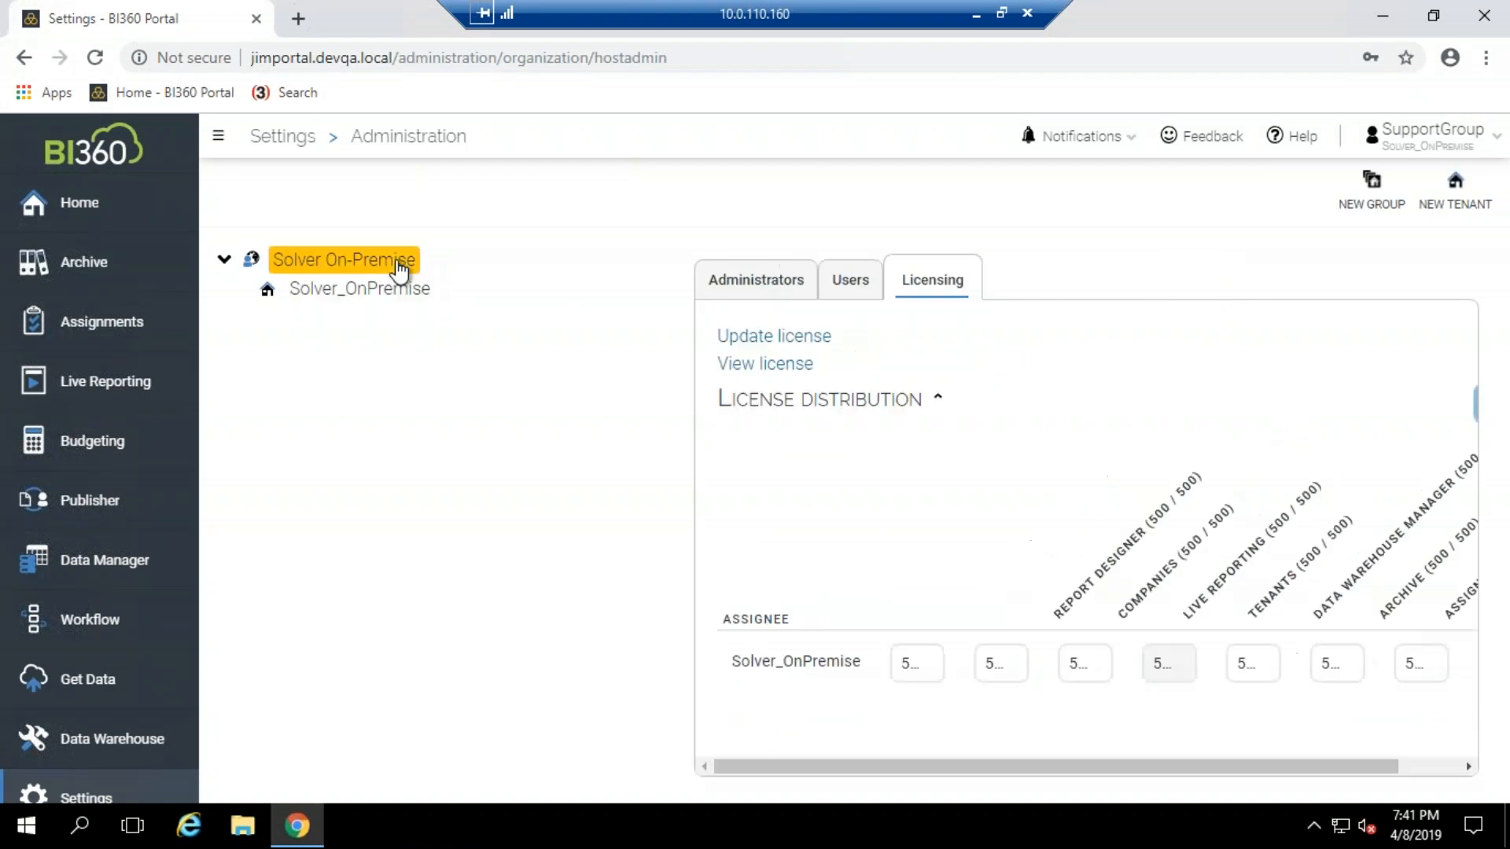
{"action": "left_click", "coordinate": [383, 299]}
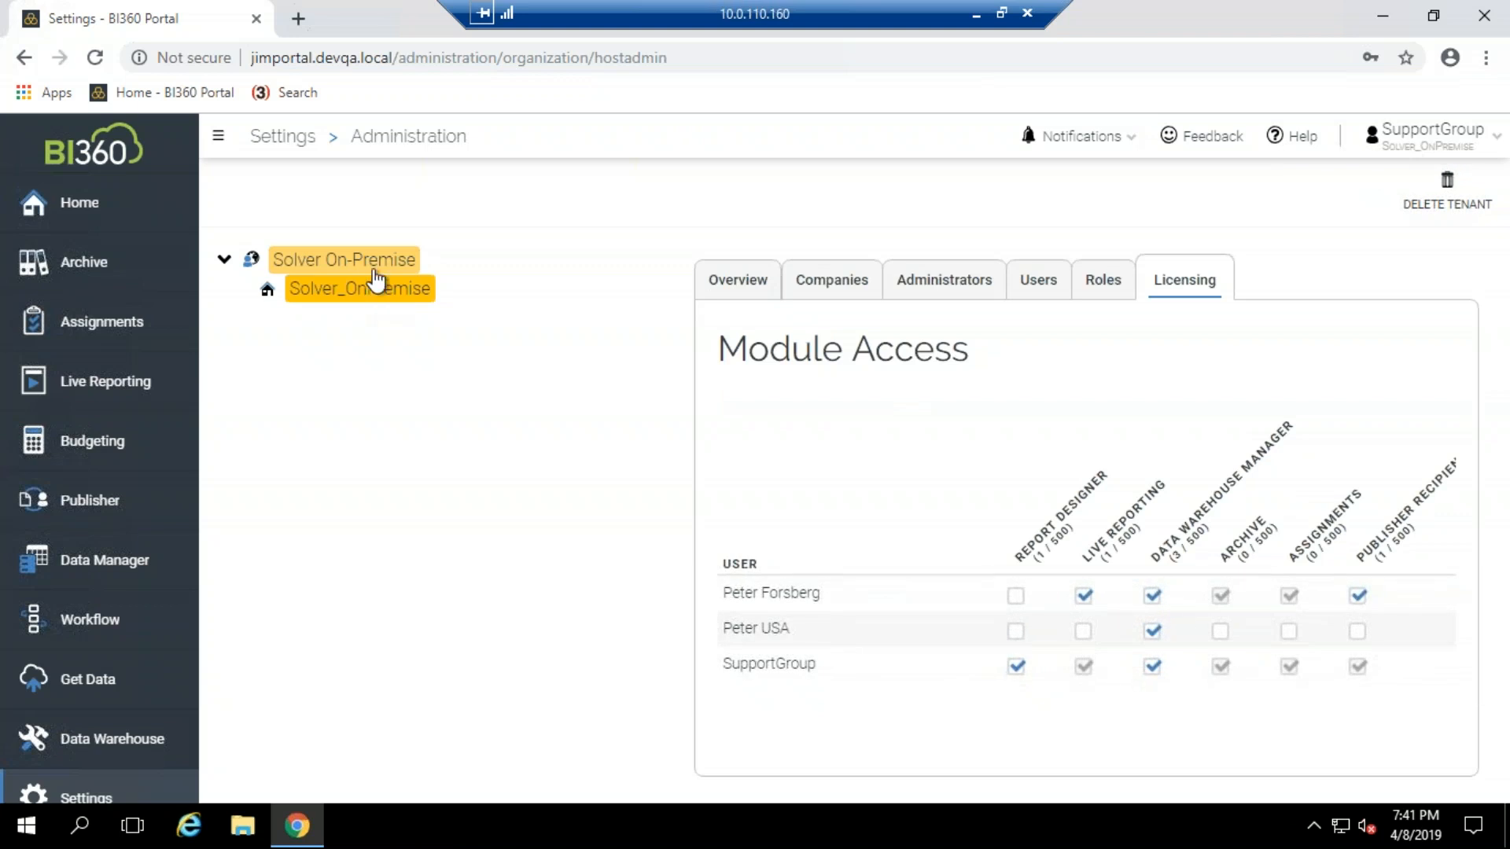
{"action": "left_click", "coordinate": [371, 267]}
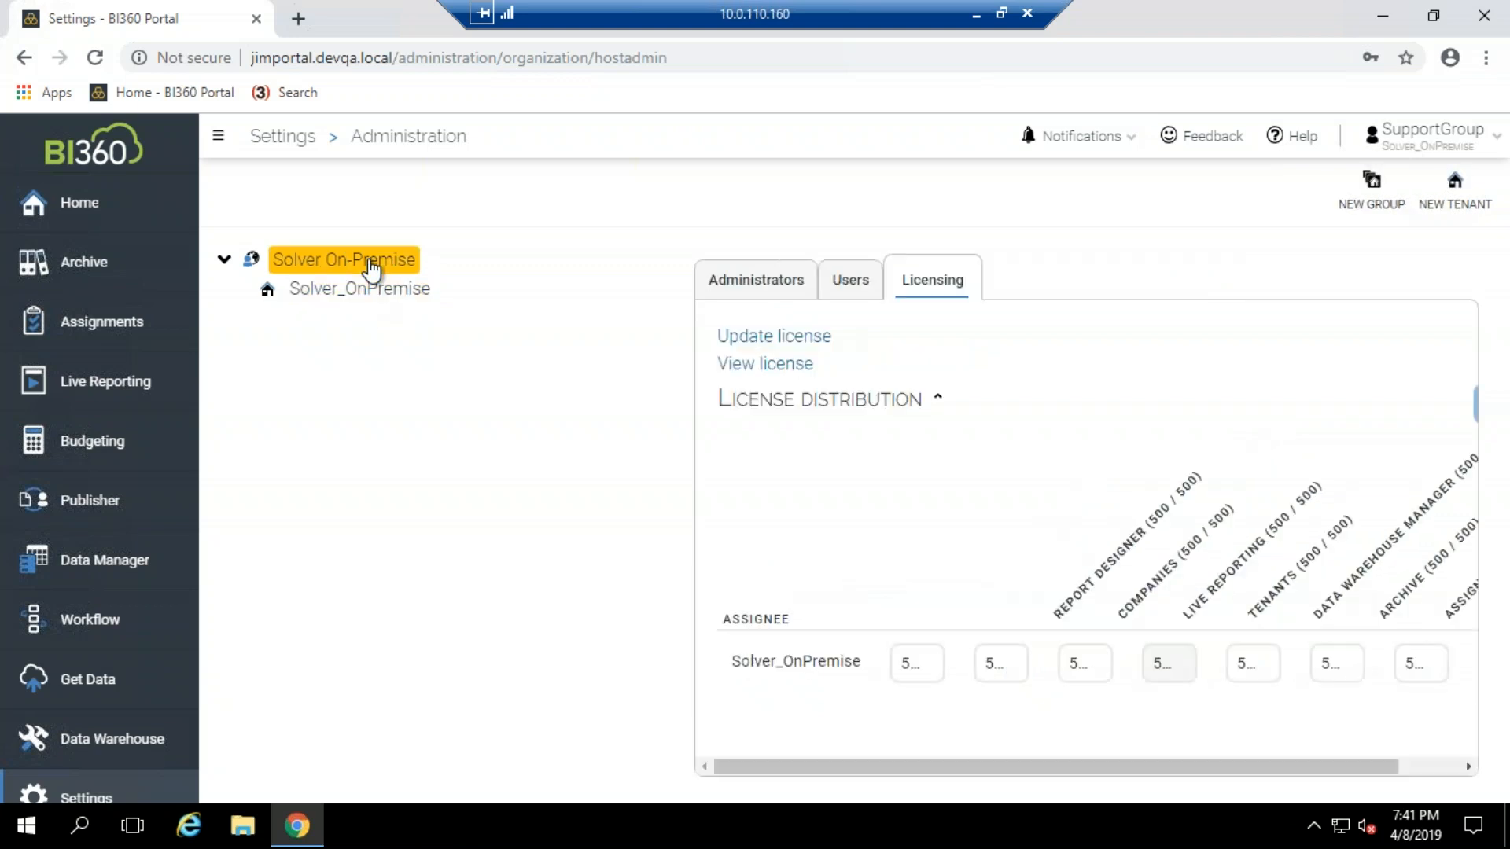
{"action": "left_click", "coordinate": [364, 299]}
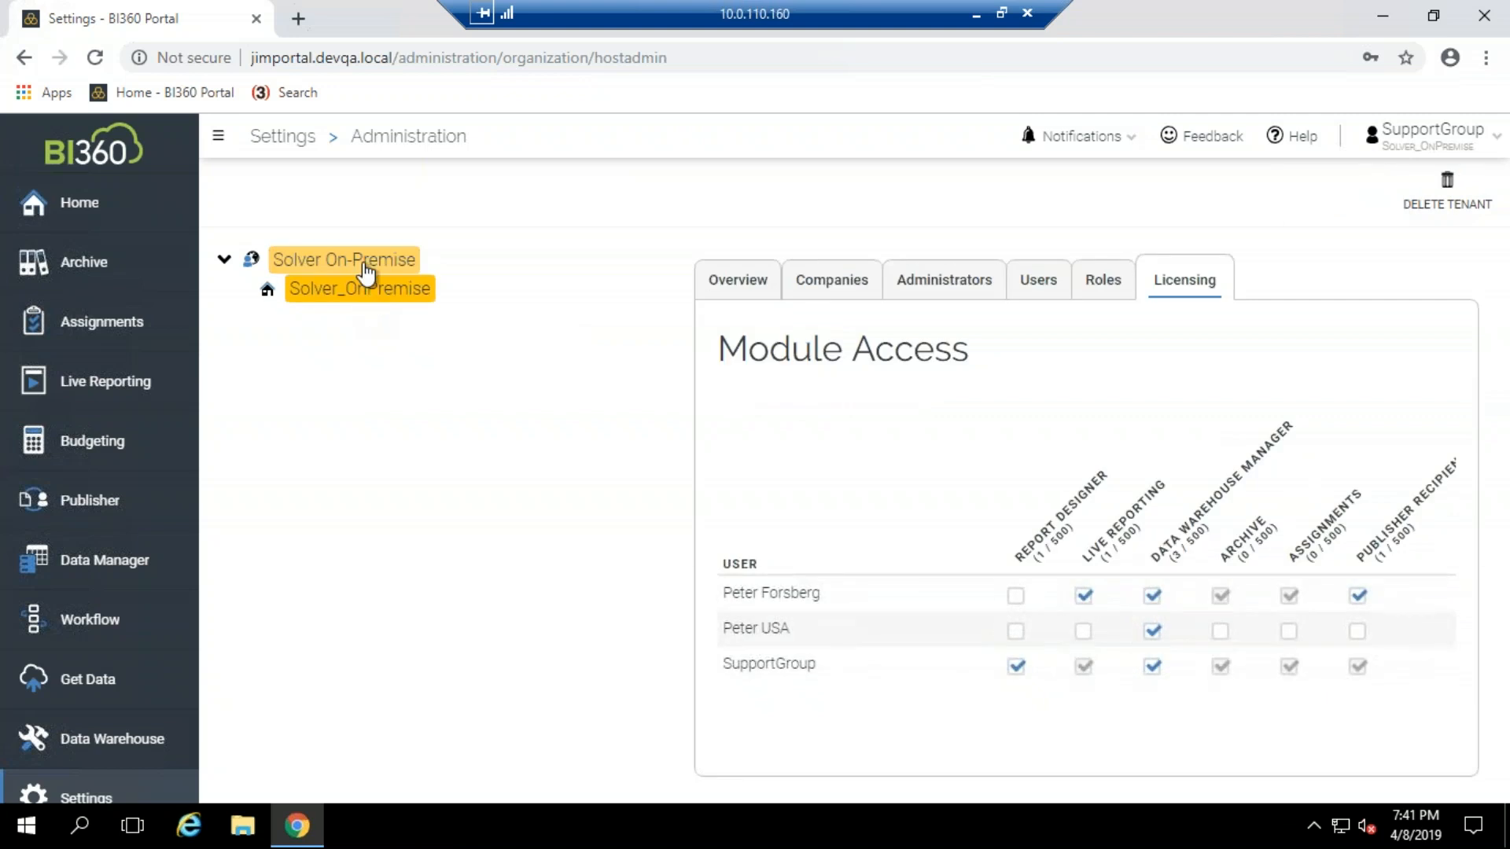
{"action": "left_click", "coordinate": [365, 268]}
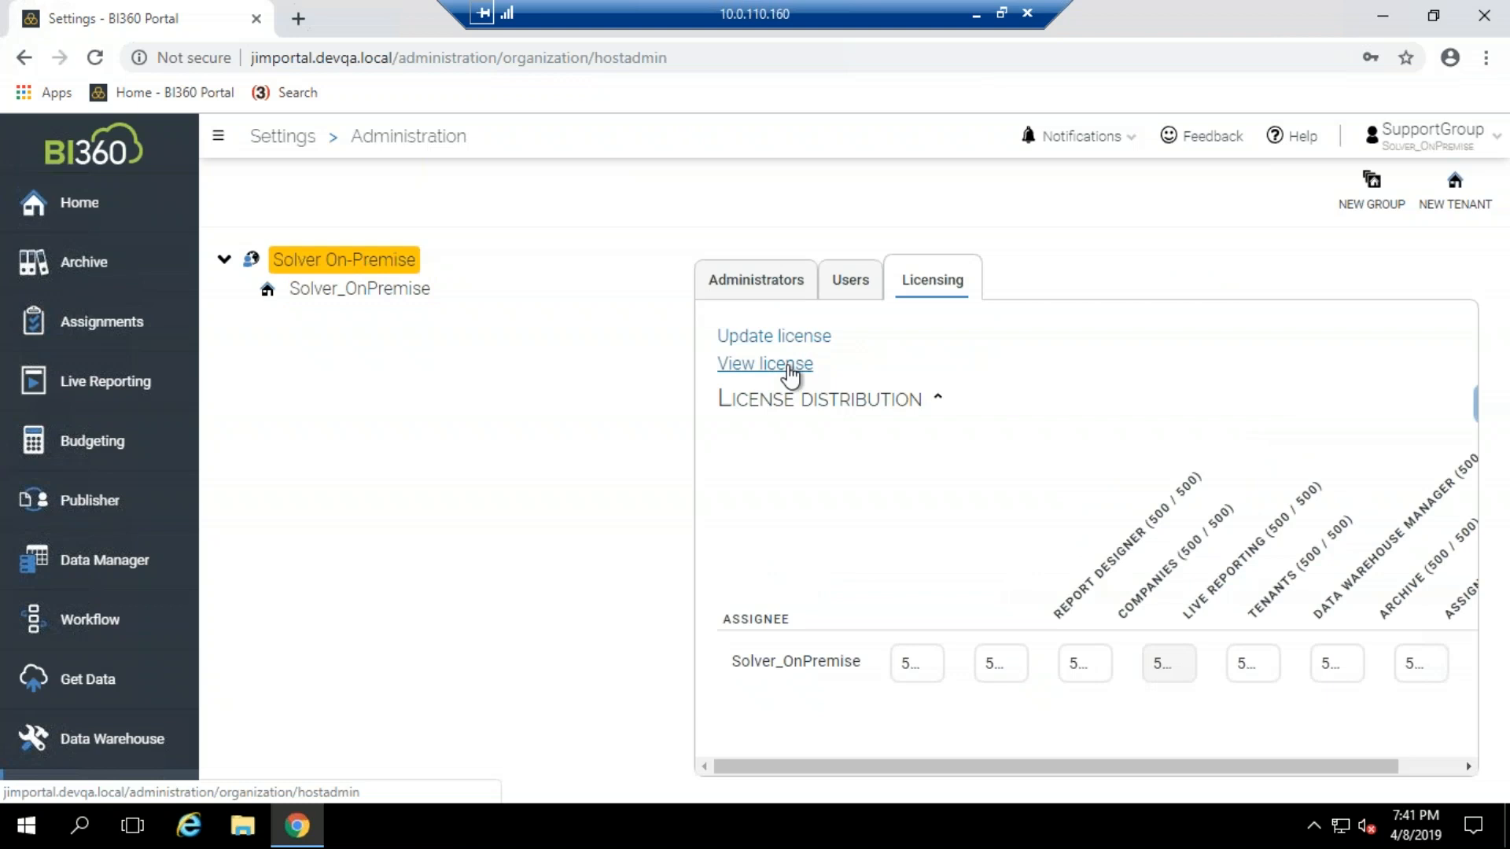
View the Solver On-Premise license's feature overview through to its integrations, and close it.
{"action": "left_click", "coordinate": [790, 366]}
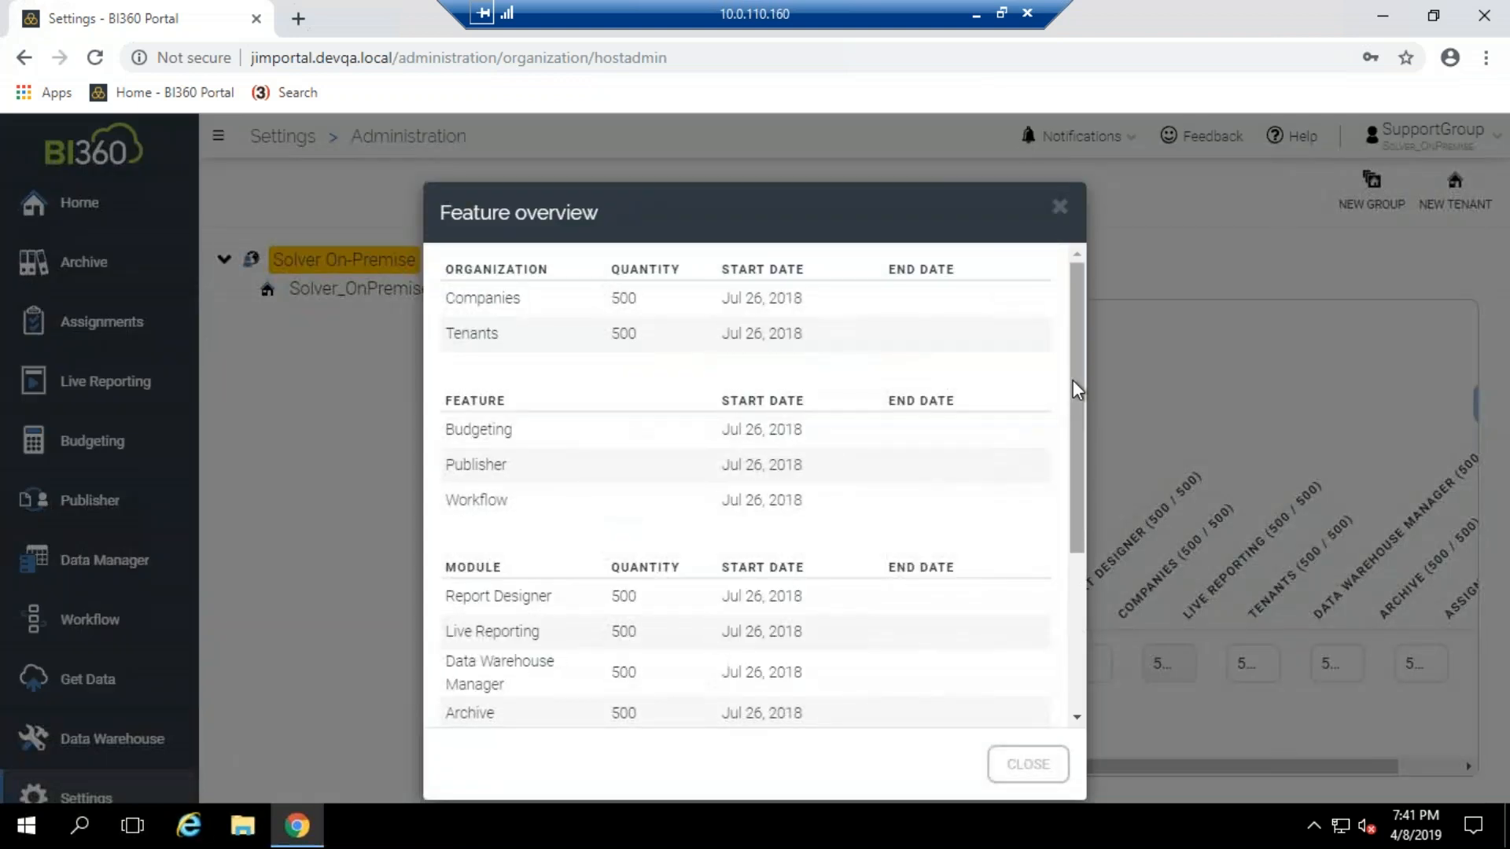
{"action": "left_click_drag", "start_coordinate": [1071, 380], "coordinate": [1079, 614]}
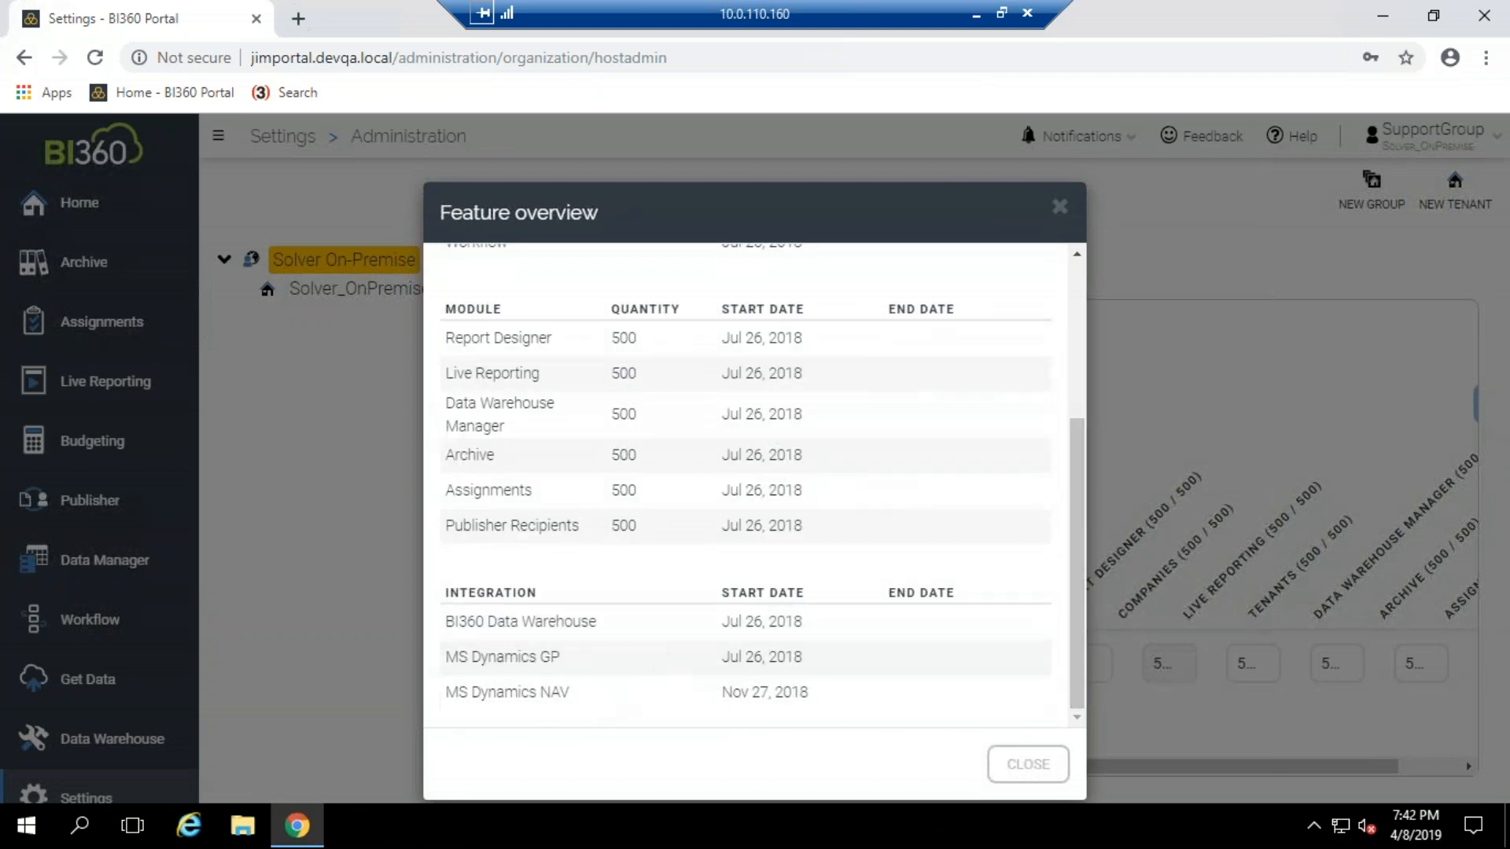
{"action": "left_click", "coordinate": [1059, 205]}
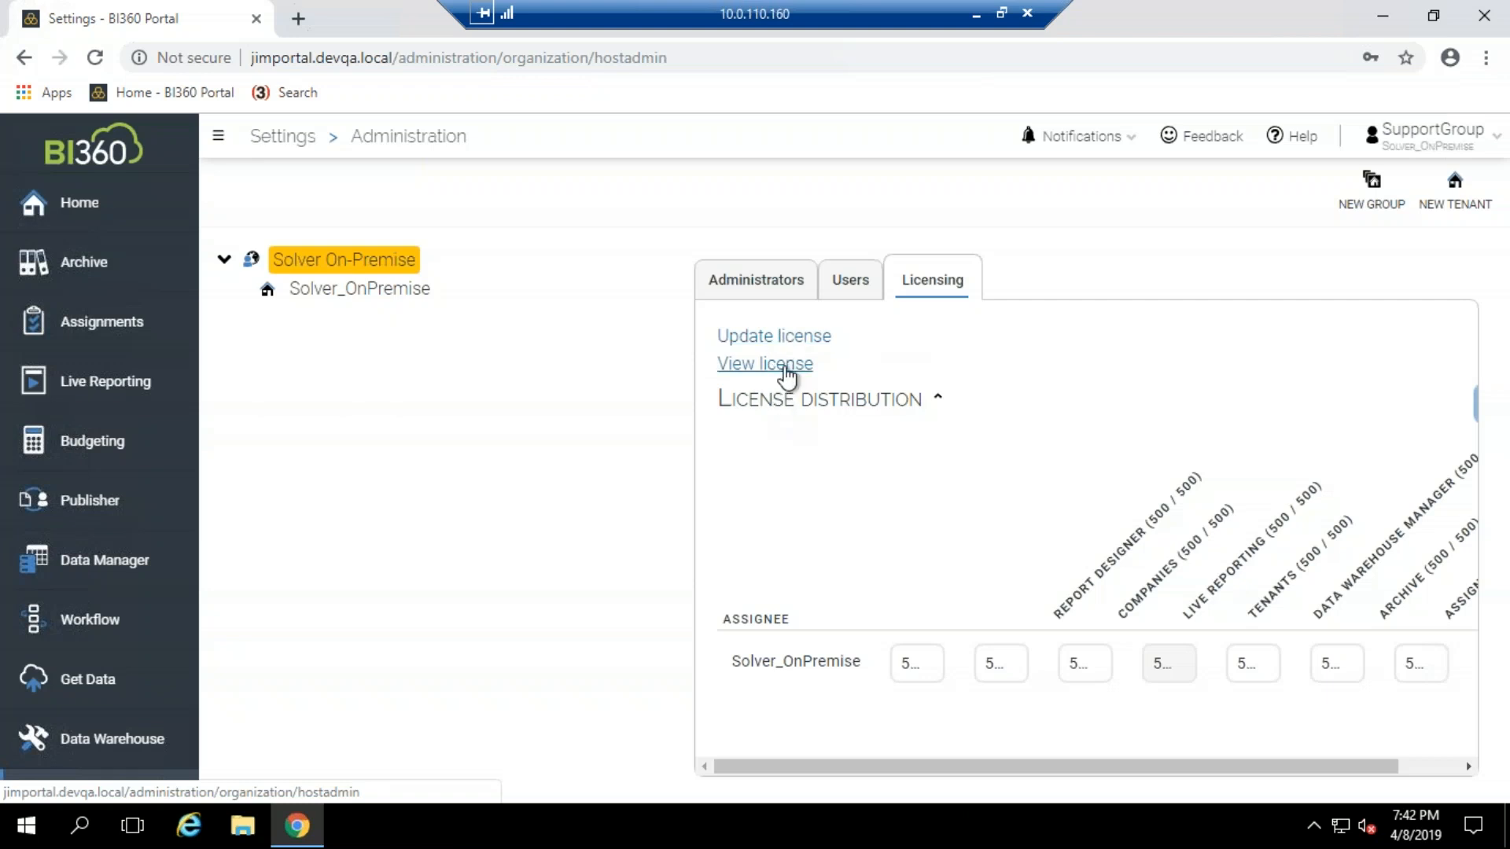
Reopen the Solver On-Premise license details to check the module quantities and licensed integrations again.
{"action": "left_click", "coordinate": [784, 369]}
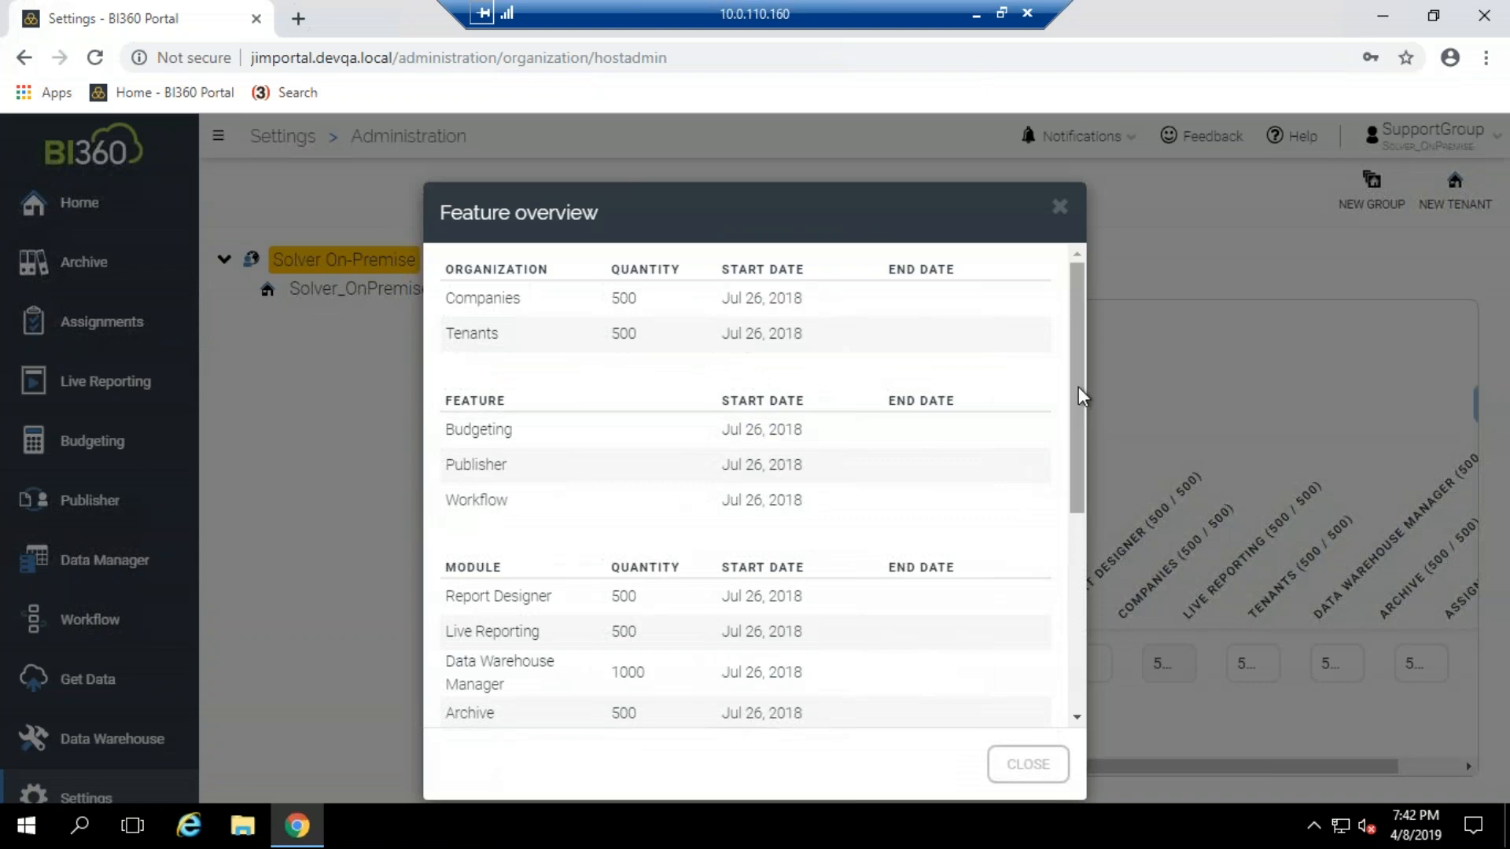
{"action": "left_click_drag", "start_coordinate": [1069, 477], "coordinate": [1068, 637]}
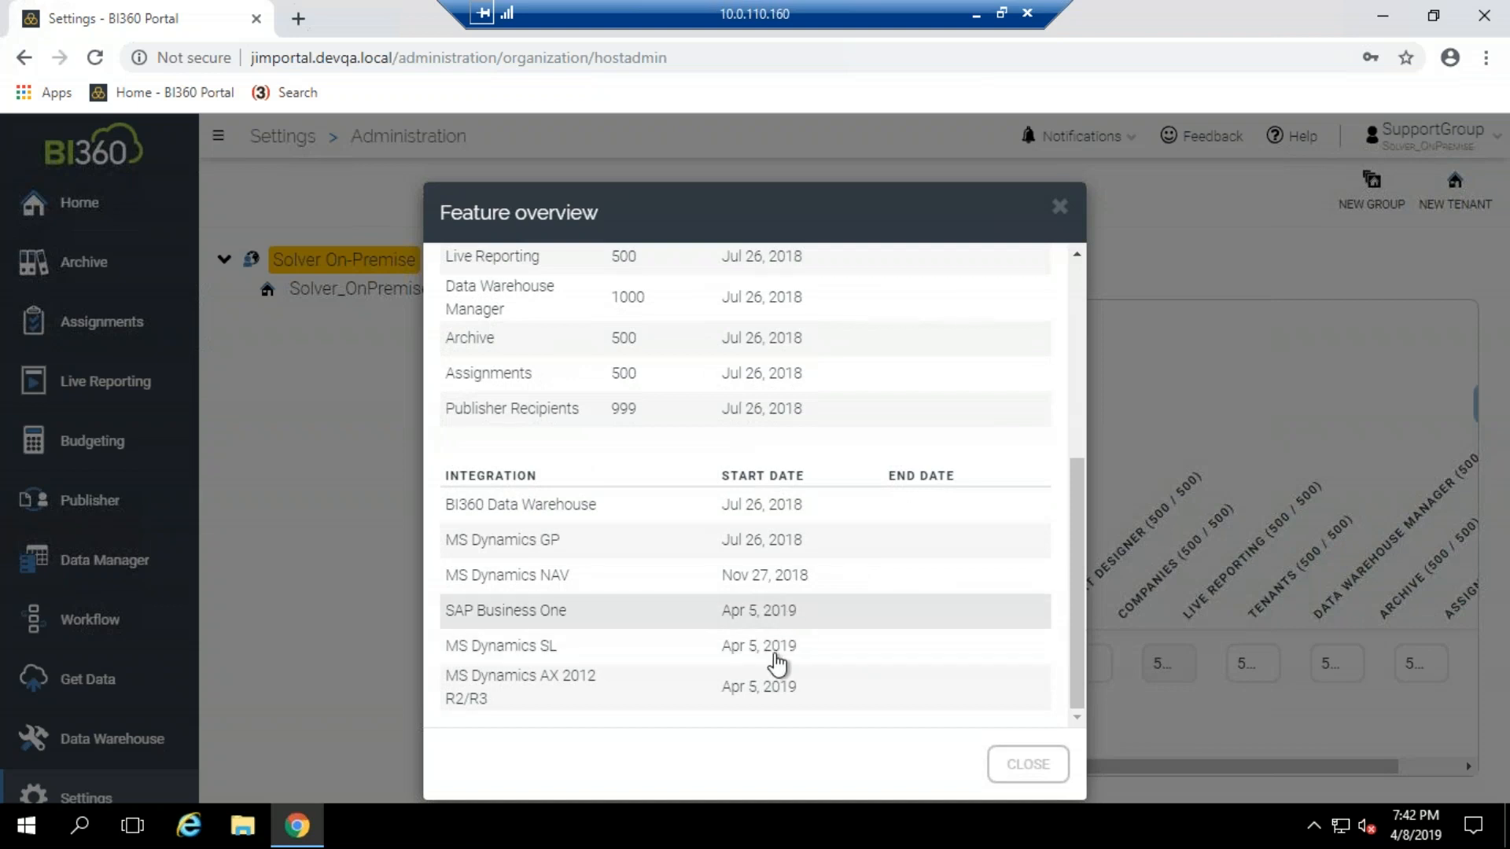
{"action": "left_click", "coordinate": [1061, 211]}
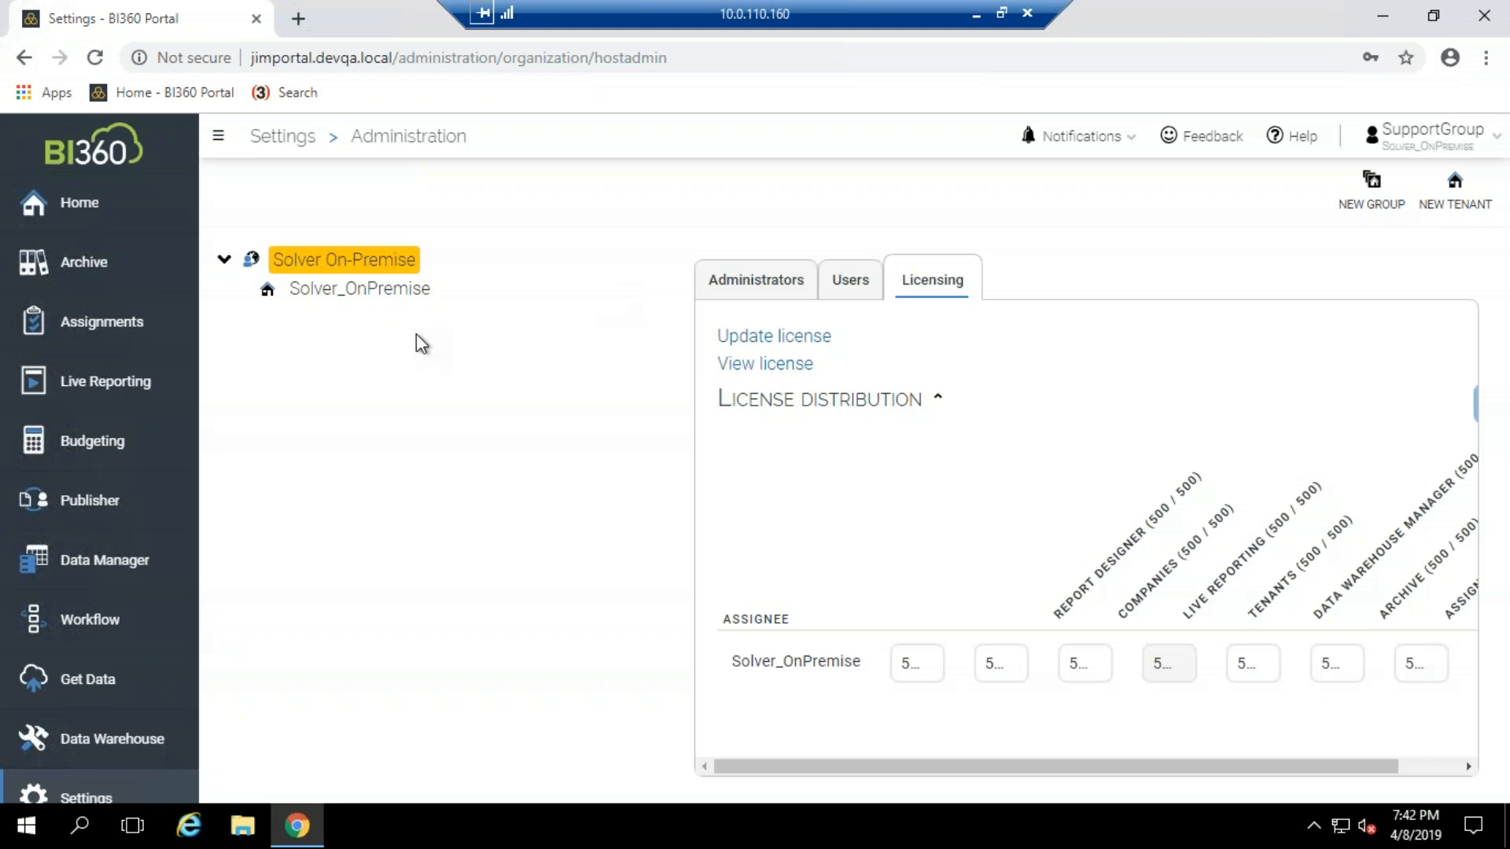
Return to the Solver_OnPremise tenant's overview and list its addable integrations again, closing the dialog without adding any.
{"action": "left_click", "coordinate": [352, 291]}
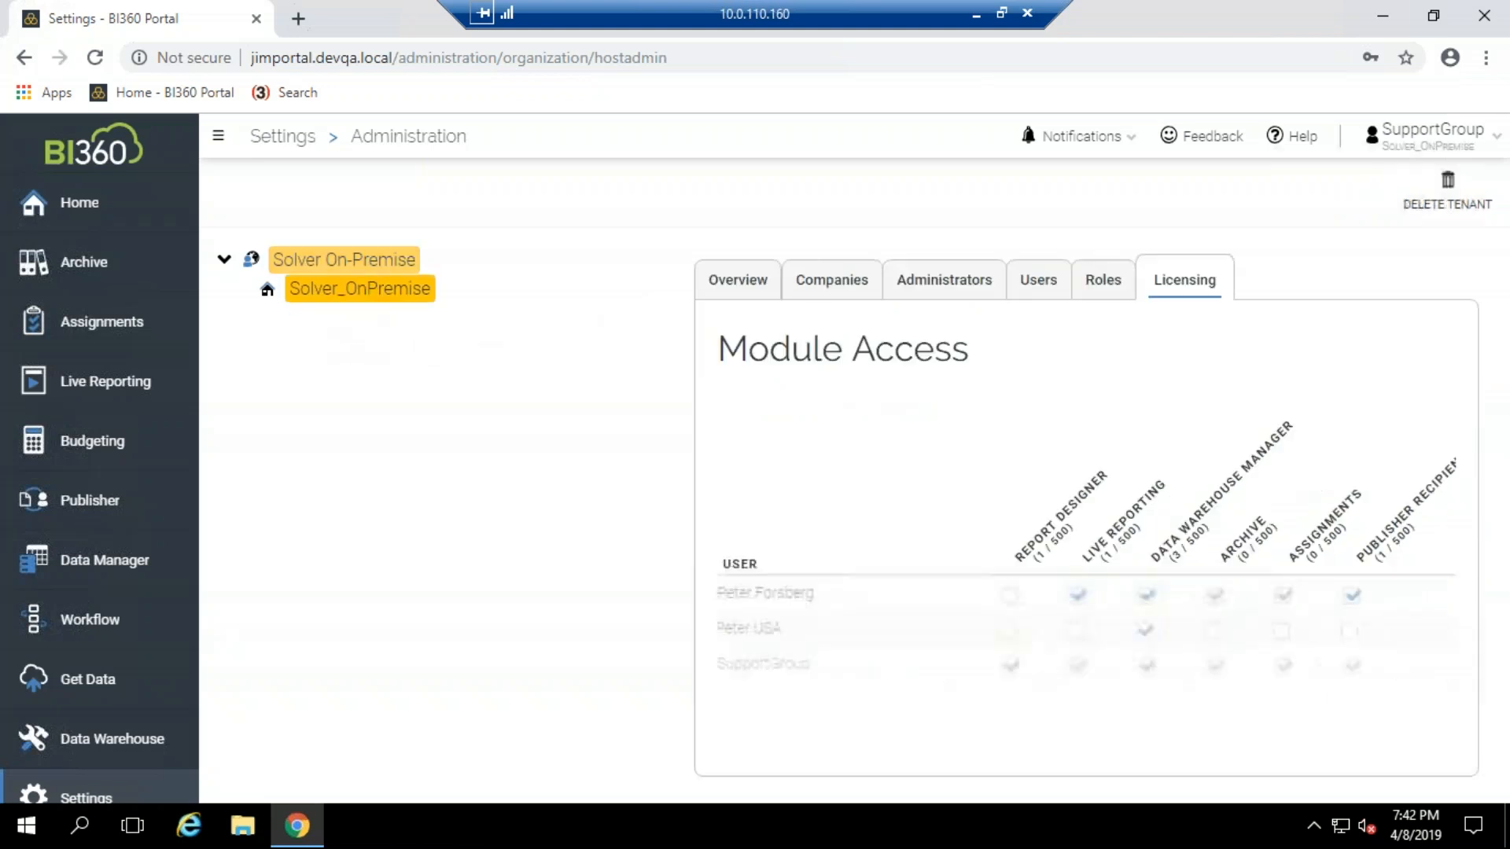
{"action": "left_click", "coordinate": [739, 280]}
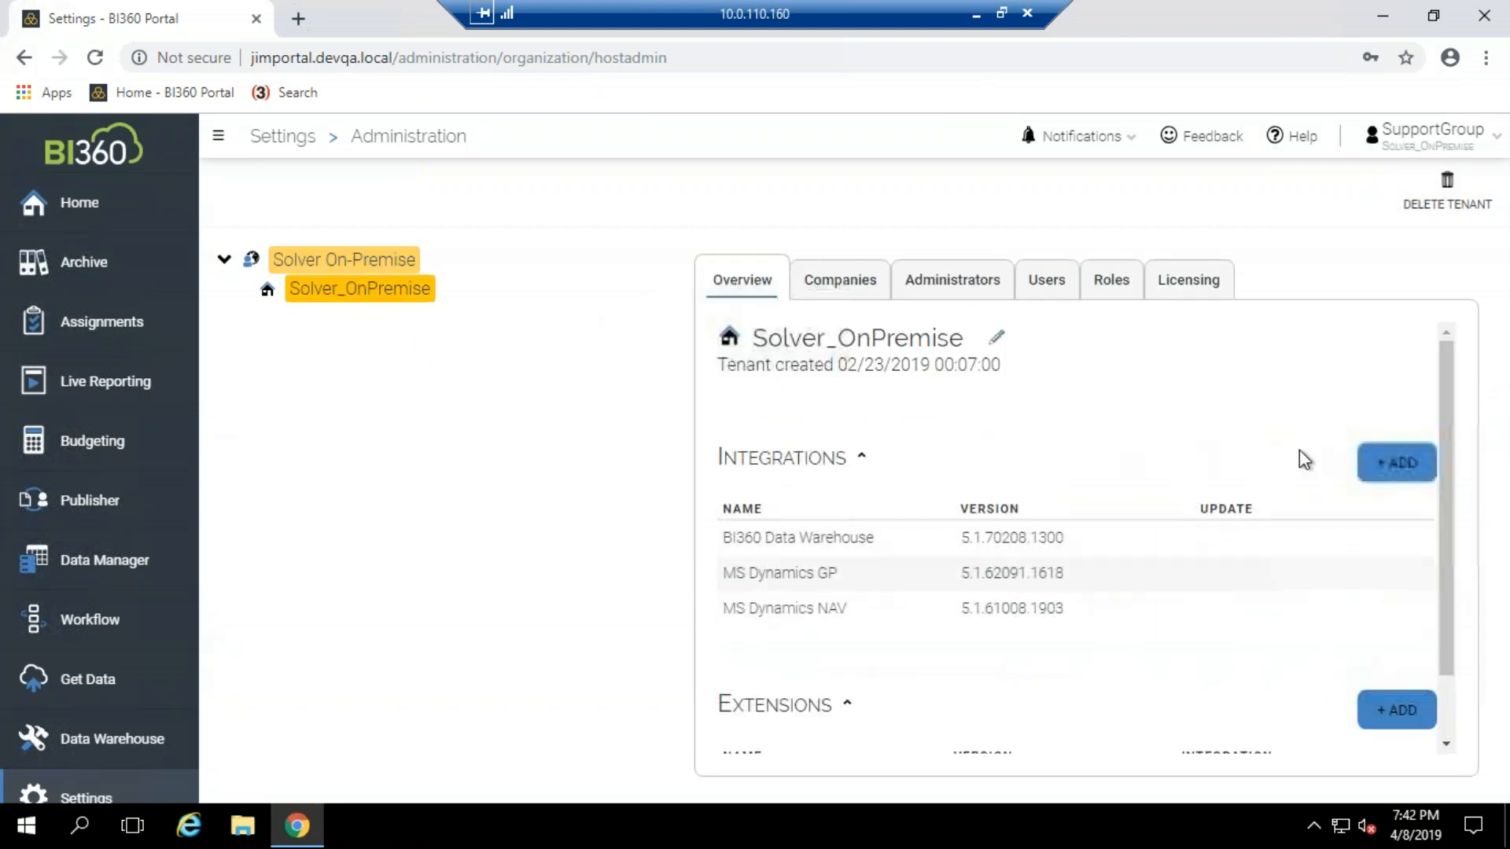
{"action": "left_click", "coordinate": [1392, 471]}
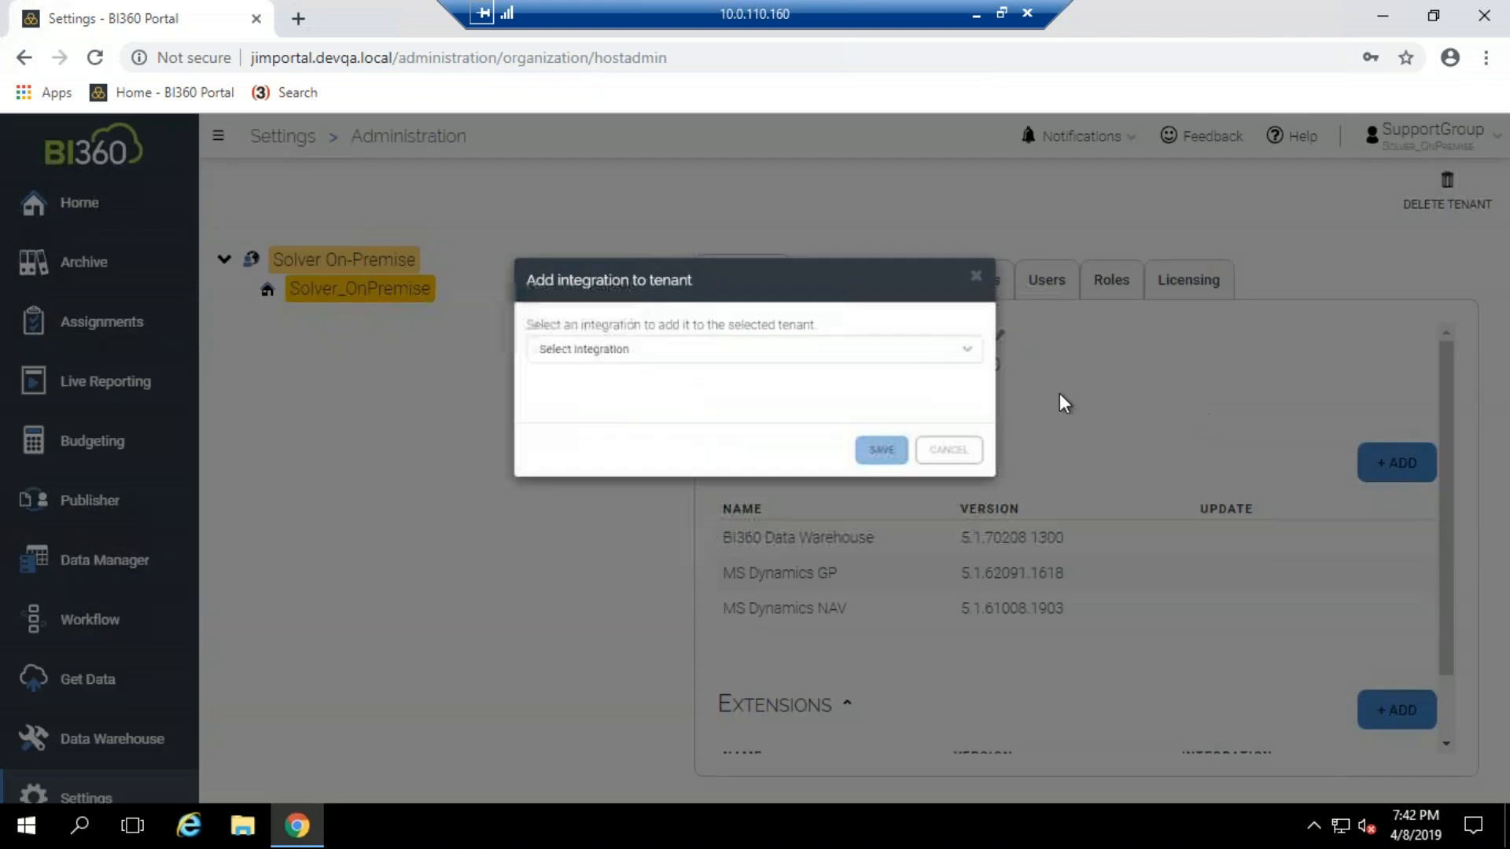
{"action": "left_click", "coordinate": [1049, 310]}
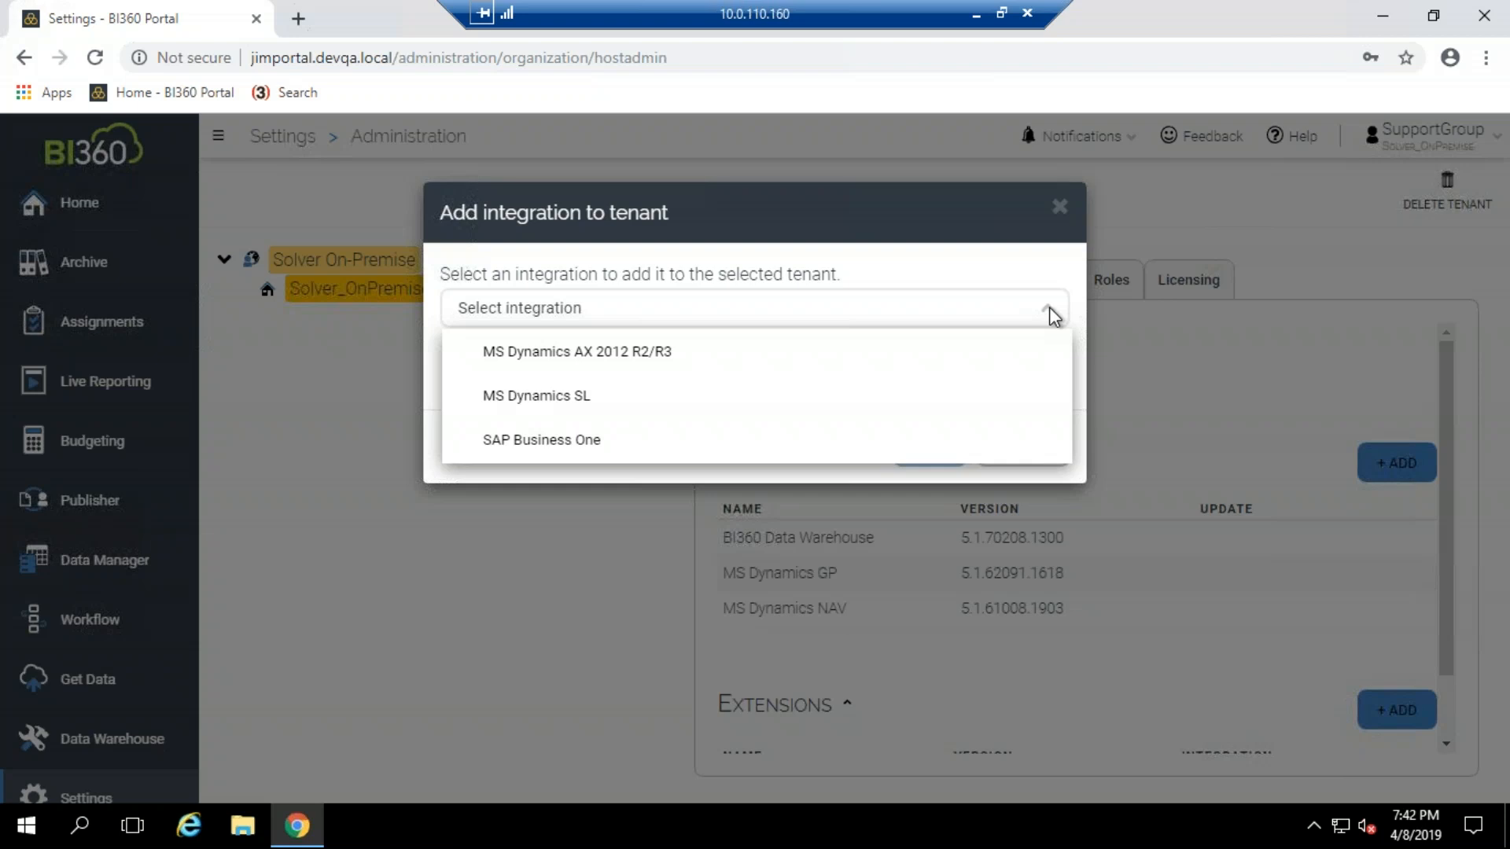
{"action": "left_click", "coordinate": [1059, 210]}
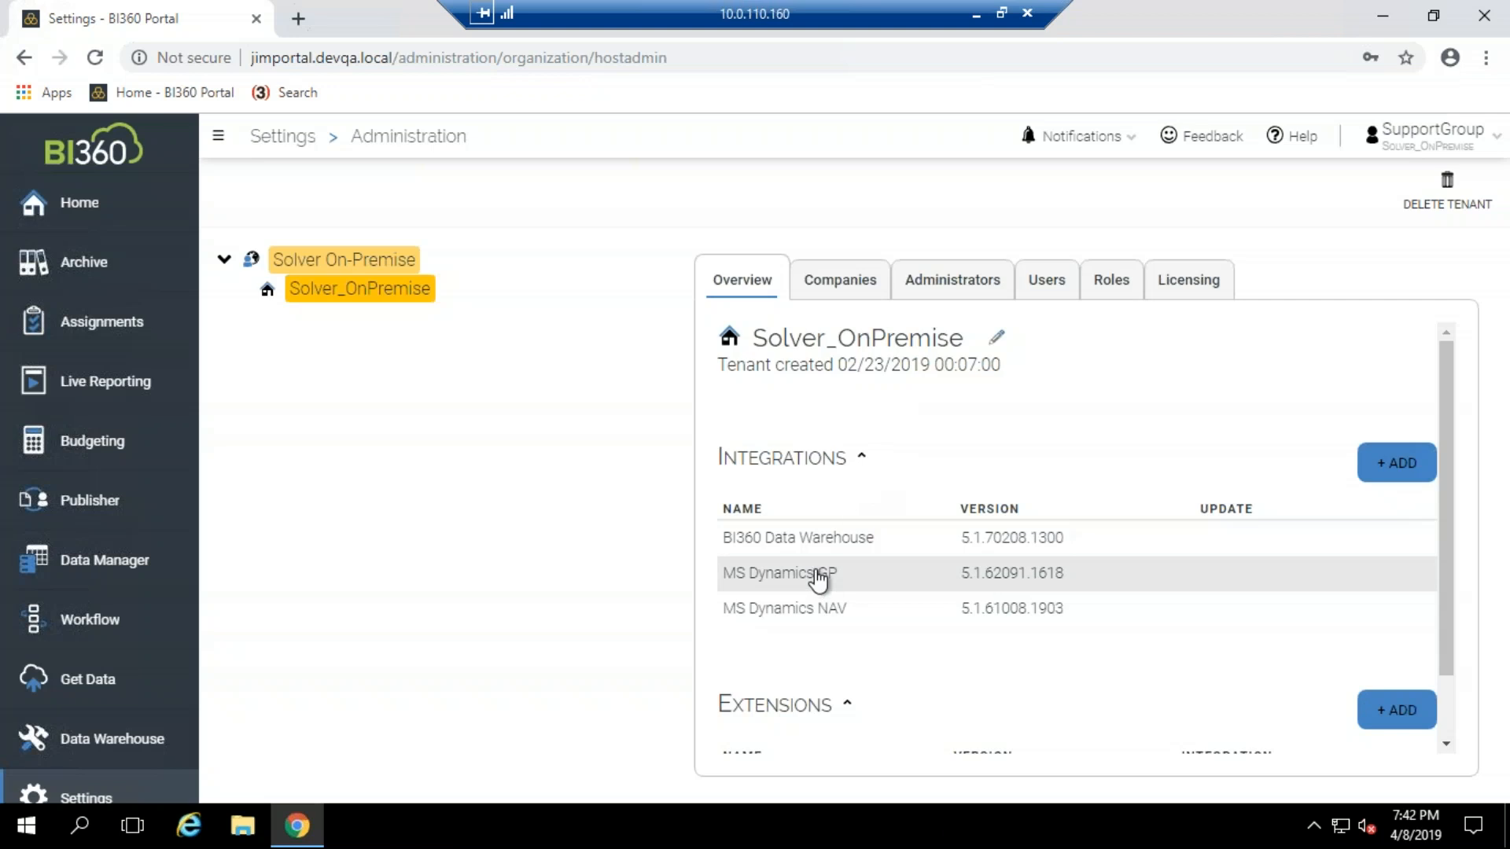
Examine the MS Dynamics GP integration and the installed extensions in the Solver_OnPremise tenant's overview.
{"action": "left_click", "coordinate": [818, 578]}
{"action": "left_click", "coordinate": [818, 578]}
{"action": "left_click", "coordinate": [818, 578]}
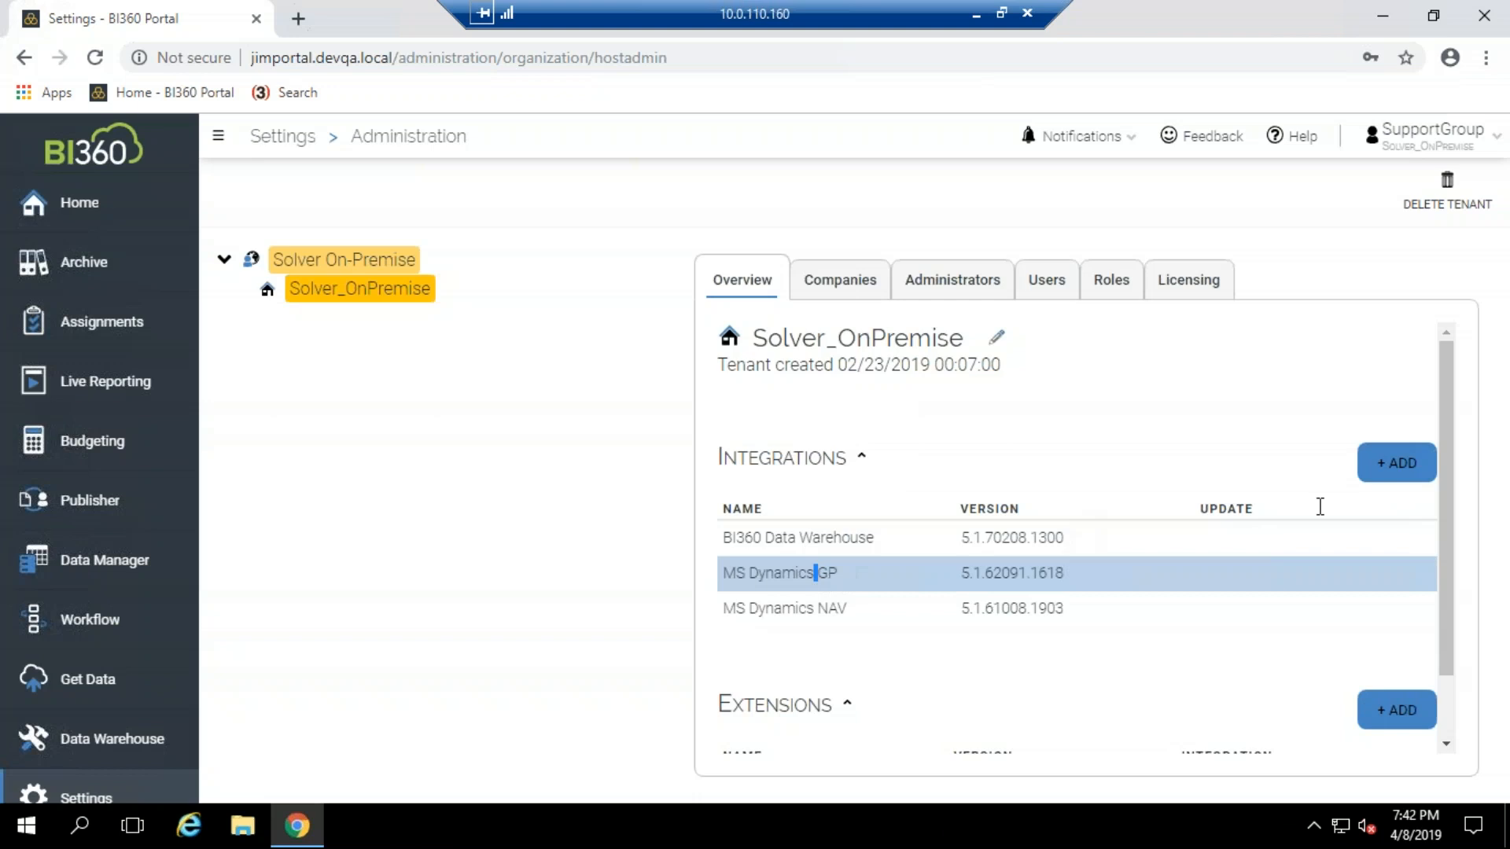
{"action": "left_click_drag", "start_coordinate": [1448, 466], "coordinate": [1444, 604]}
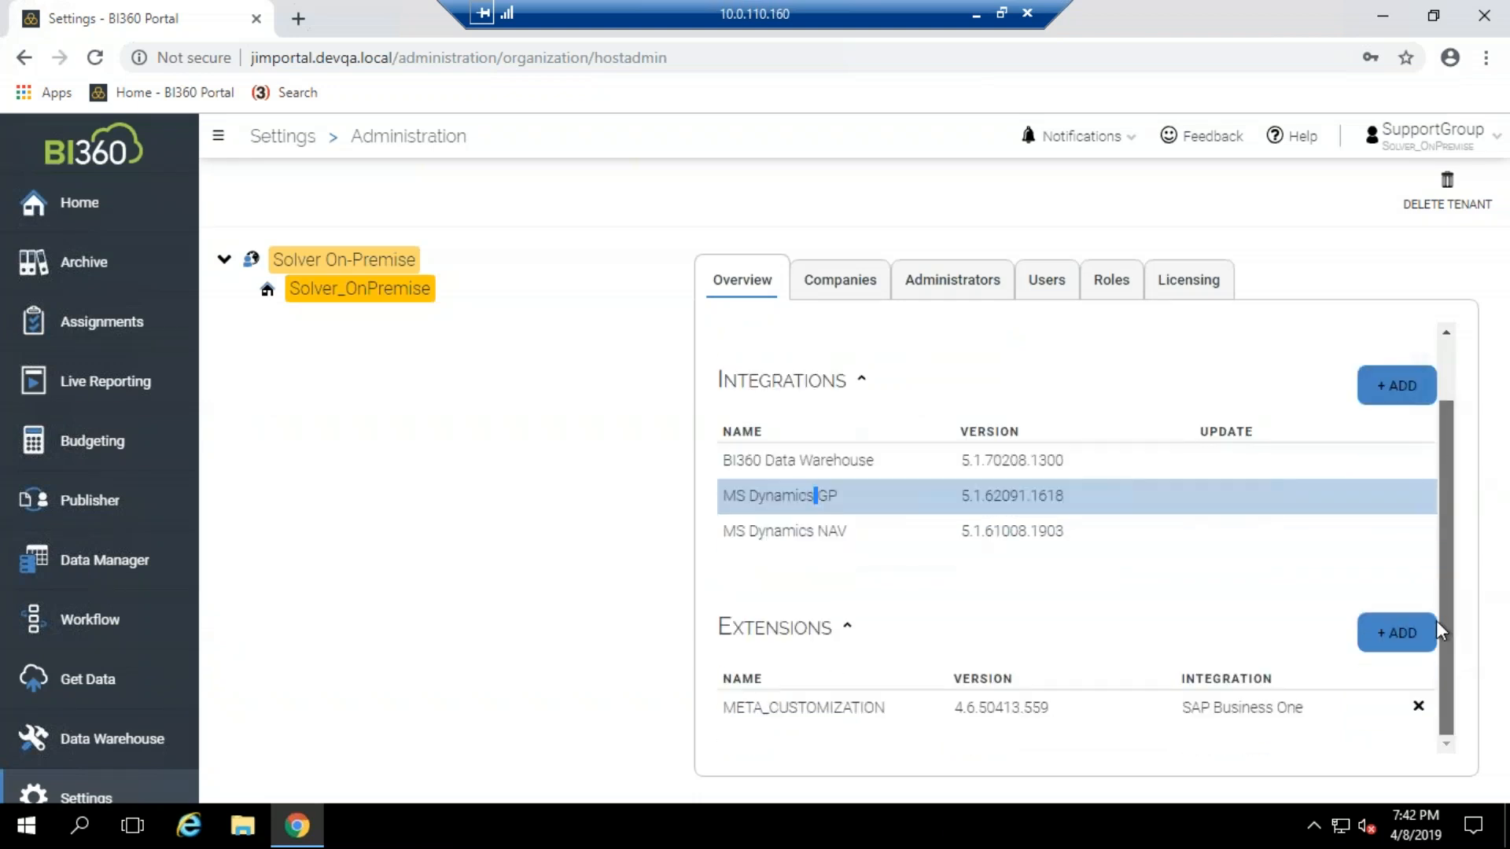
{"action": "left_click", "coordinate": [818, 503]}
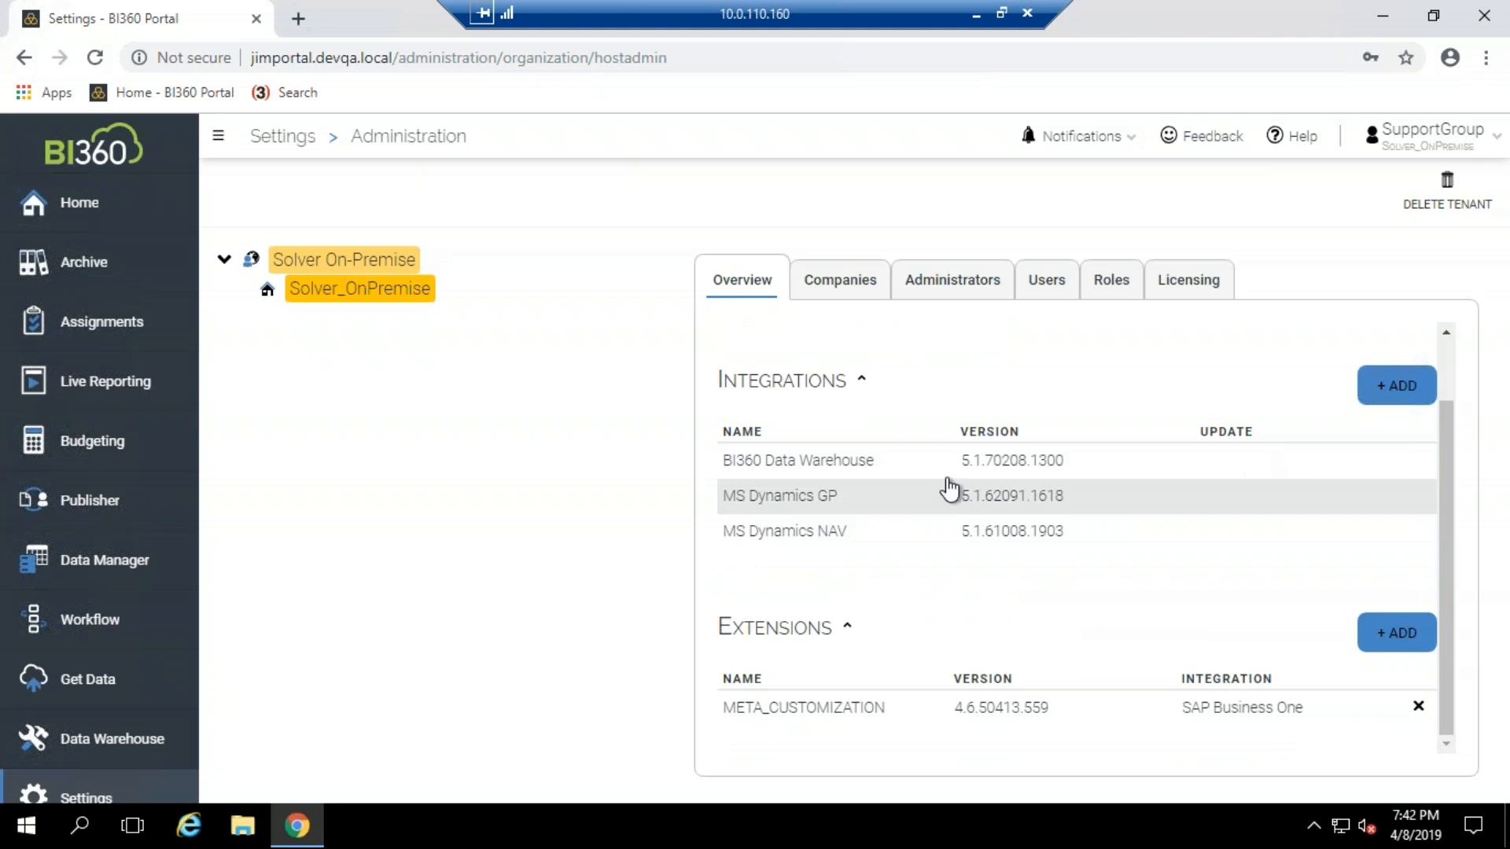
Review the companies under the Solver_OnPremise tenant, and highlight the MS Dynamics GP integration in its overview.
{"action": "left_click", "coordinate": [840, 291]}
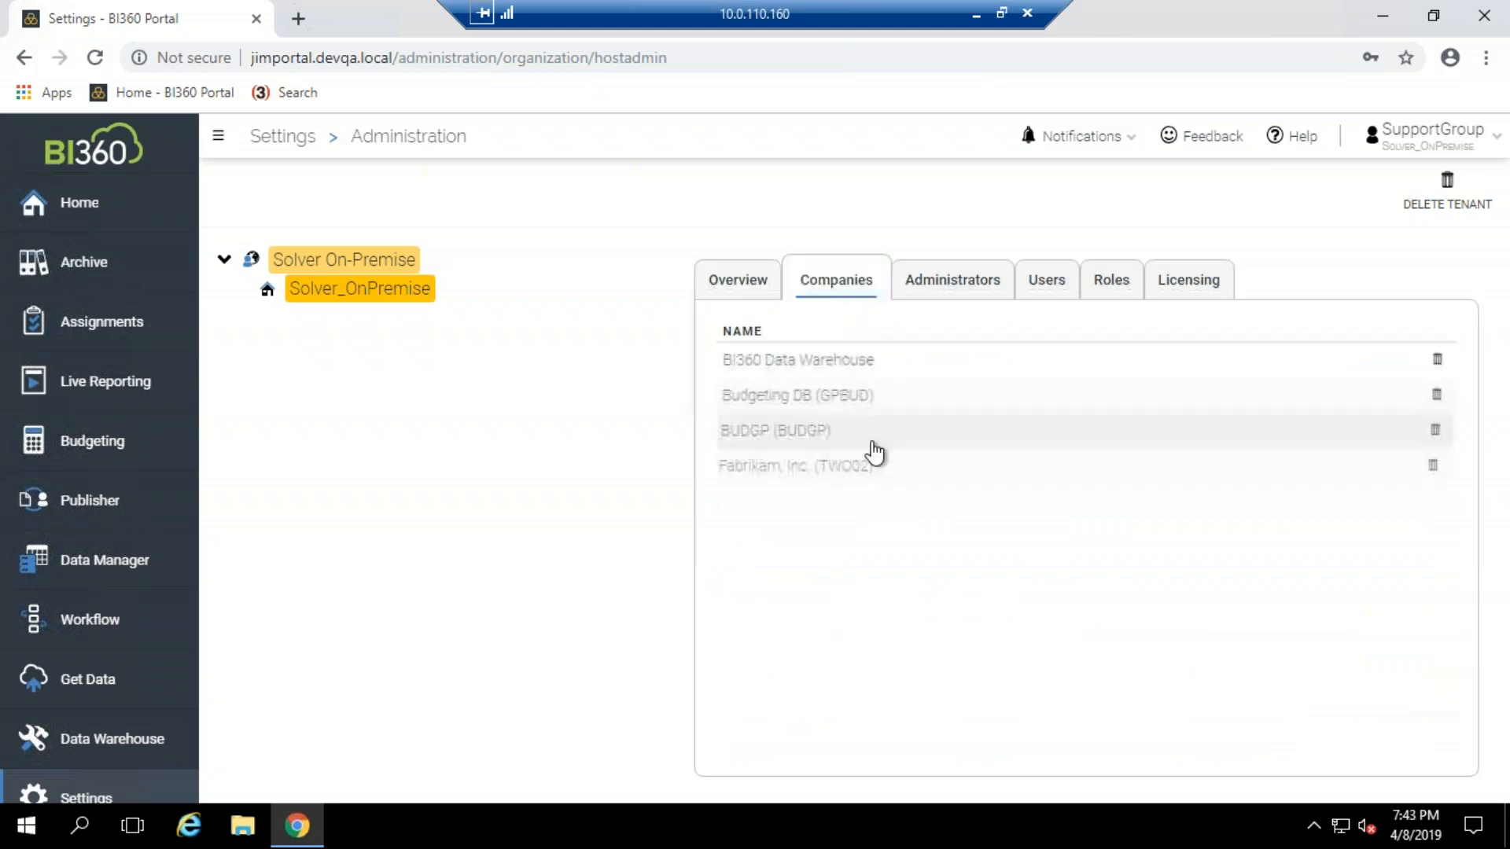
{"action": "left_click", "coordinate": [322, 267]}
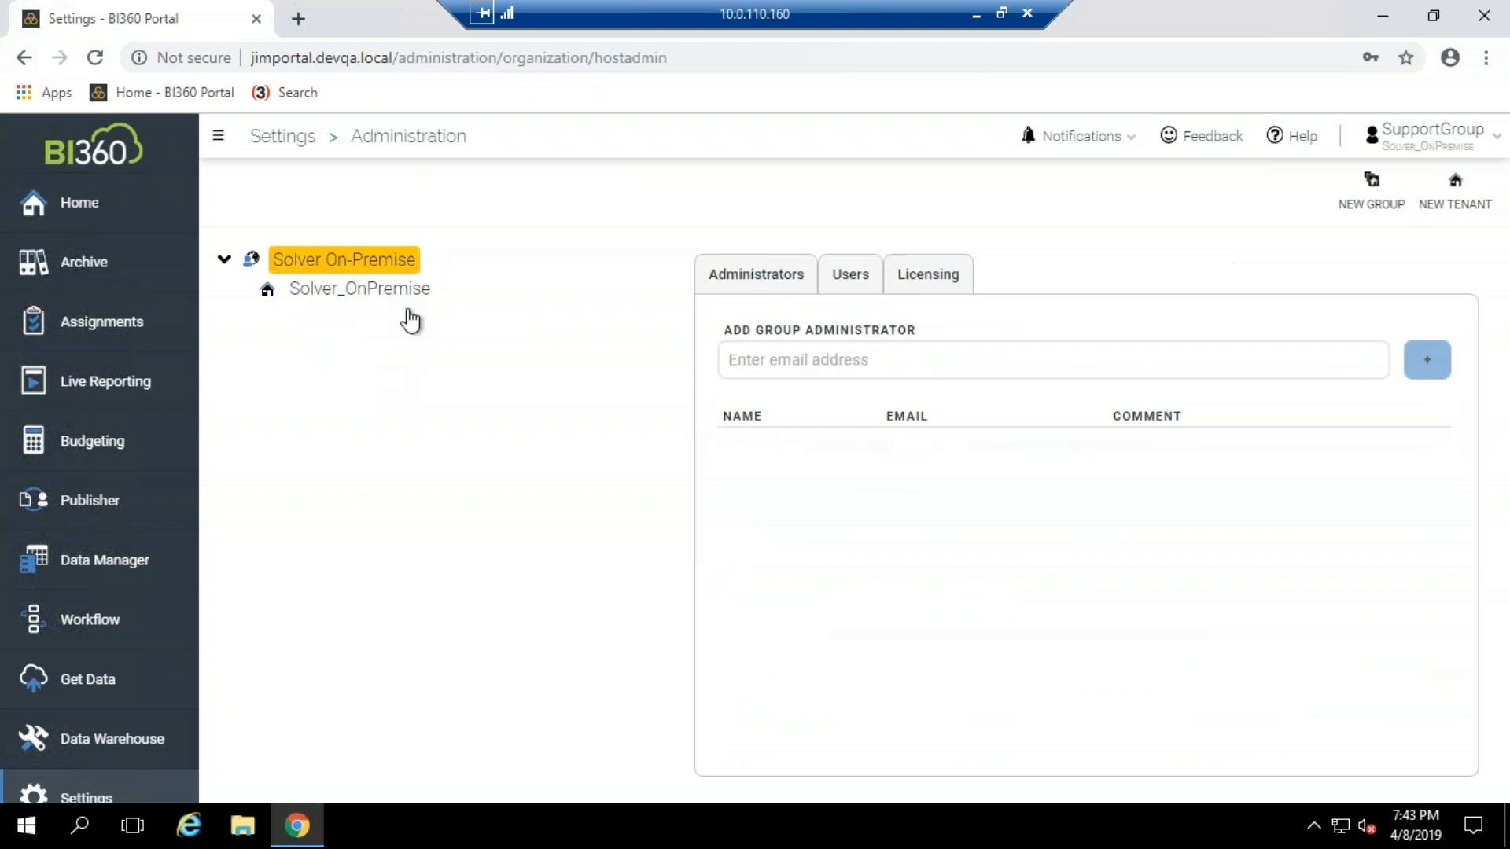
{"action": "left_click", "coordinate": [372, 299]}
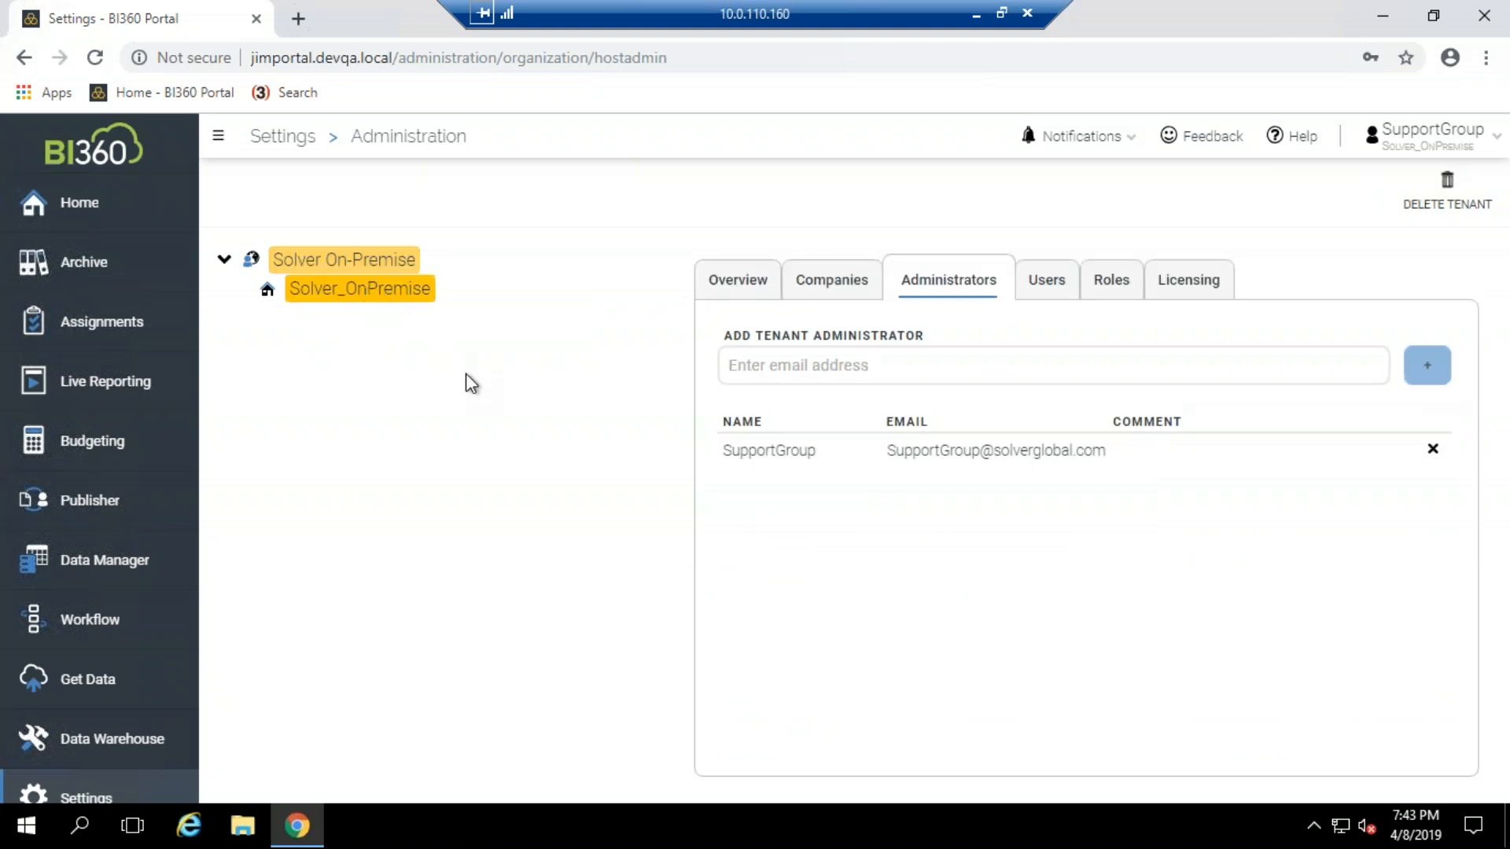
{"action": "left_click", "coordinate": [823, 283]}
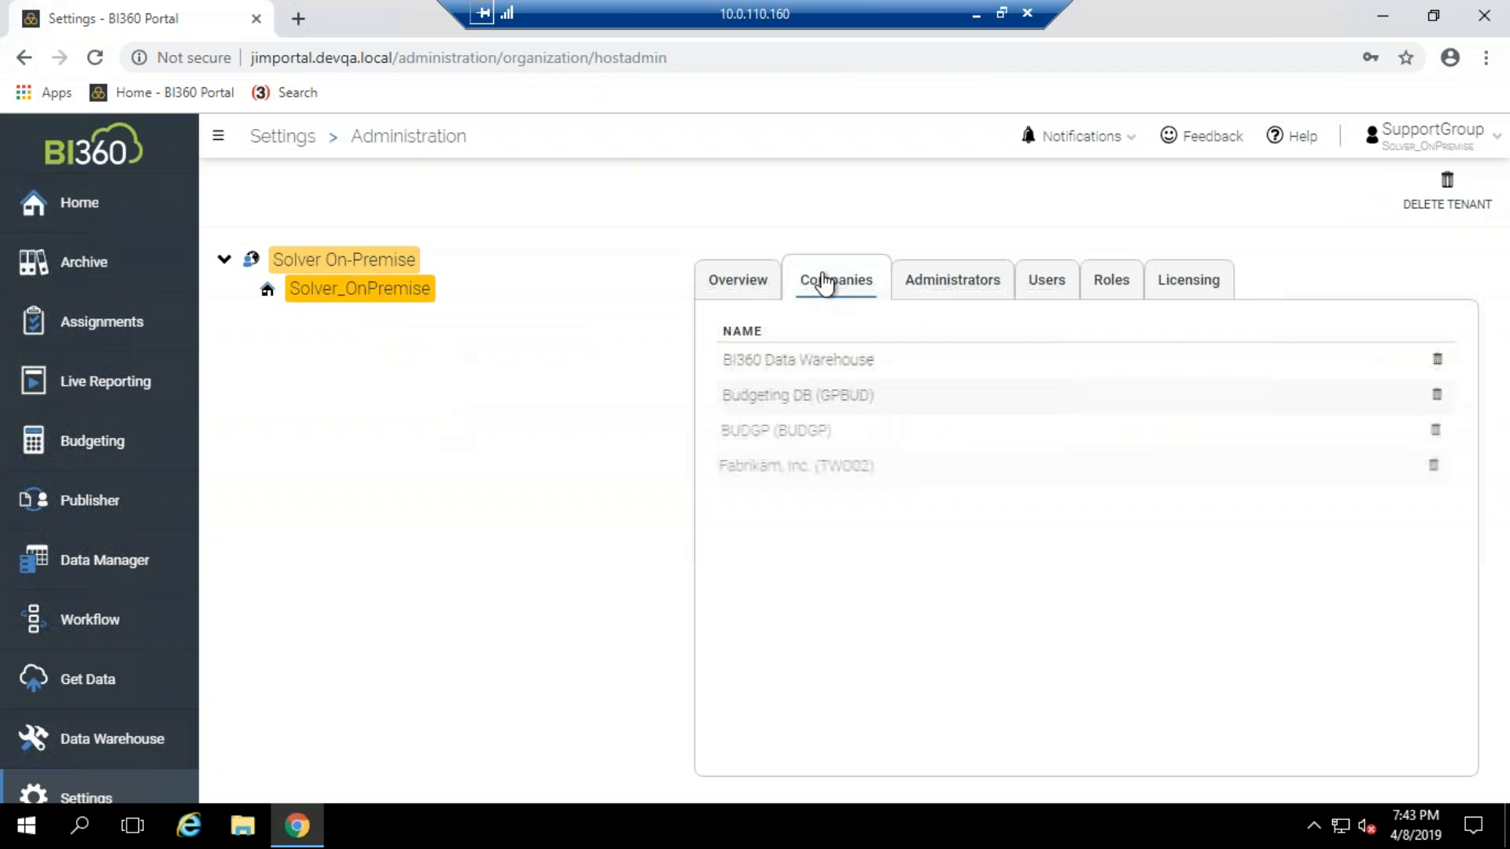
{"action": "left_click", "coordinate": [749, 283]}
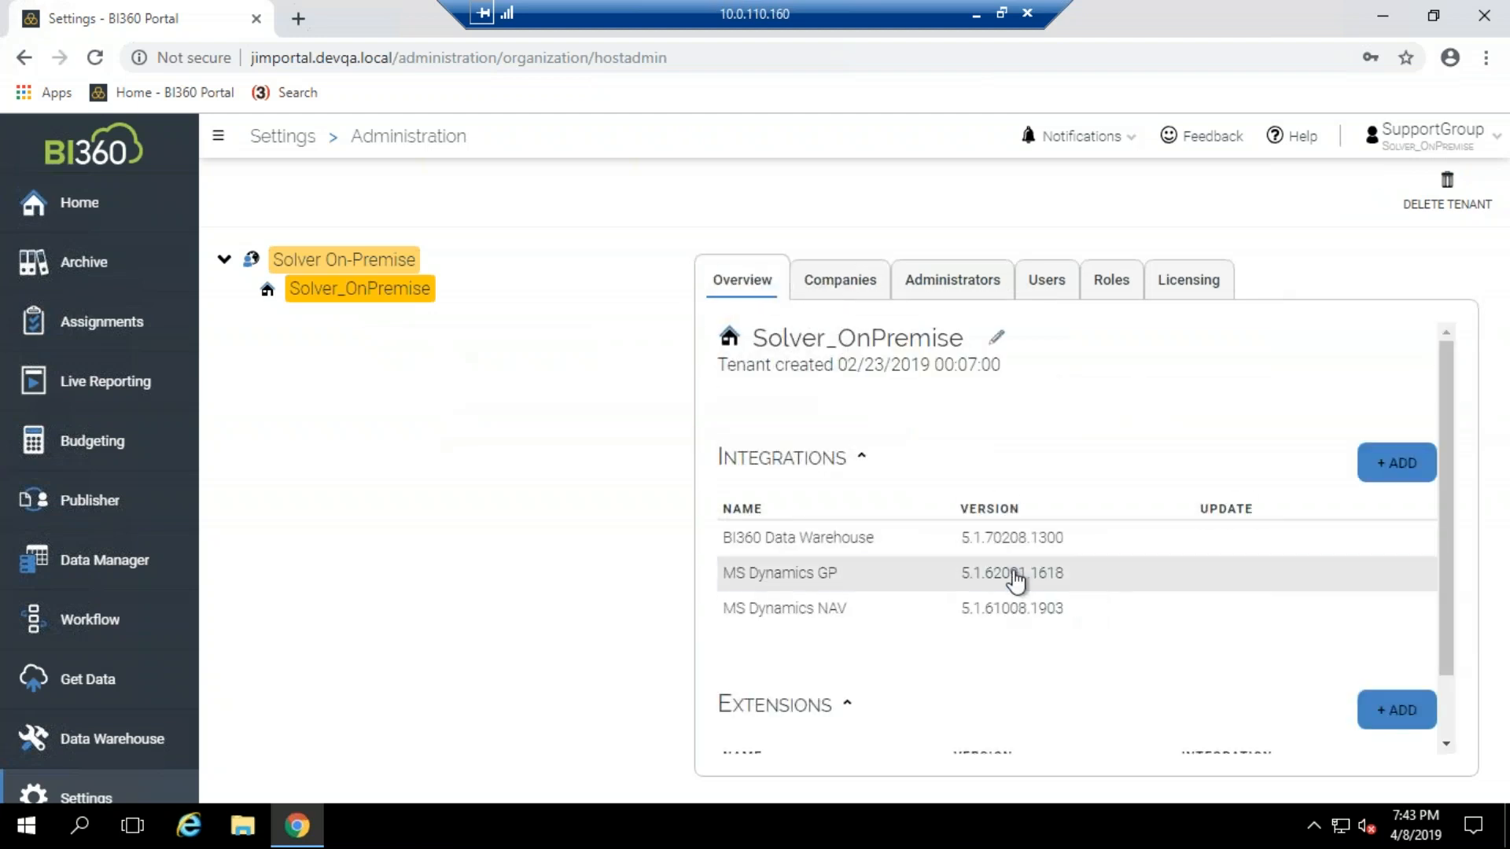
{"action": "left_click", "coordinate": [1019, 581]}
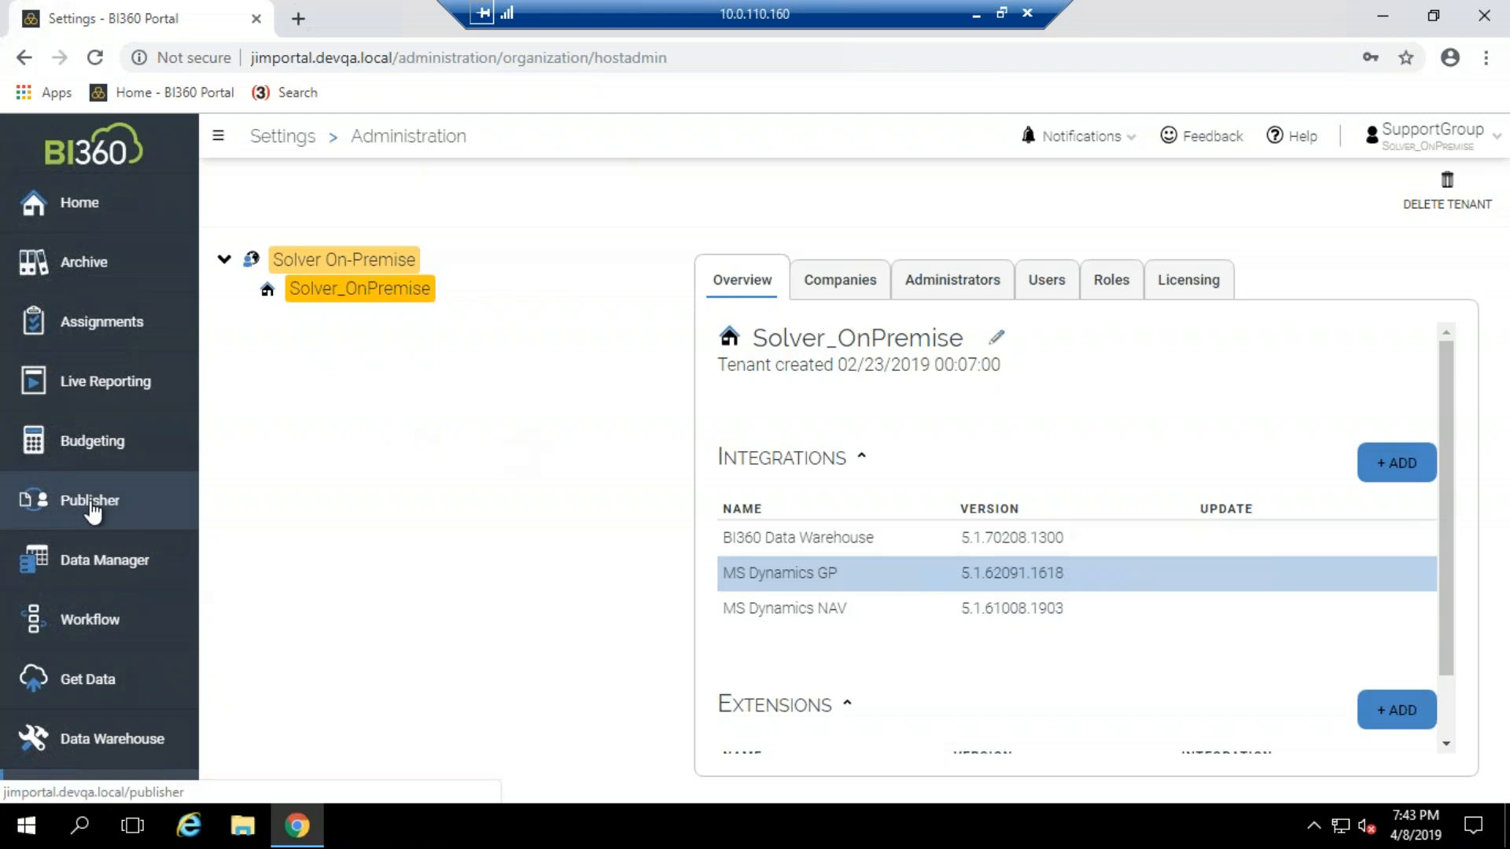
Examine the server, user and database settings of the BI360 Data Warehouse connection in Get Data, closing it without changes.
{"action": "left_click", "coordinate": [89, 683]}
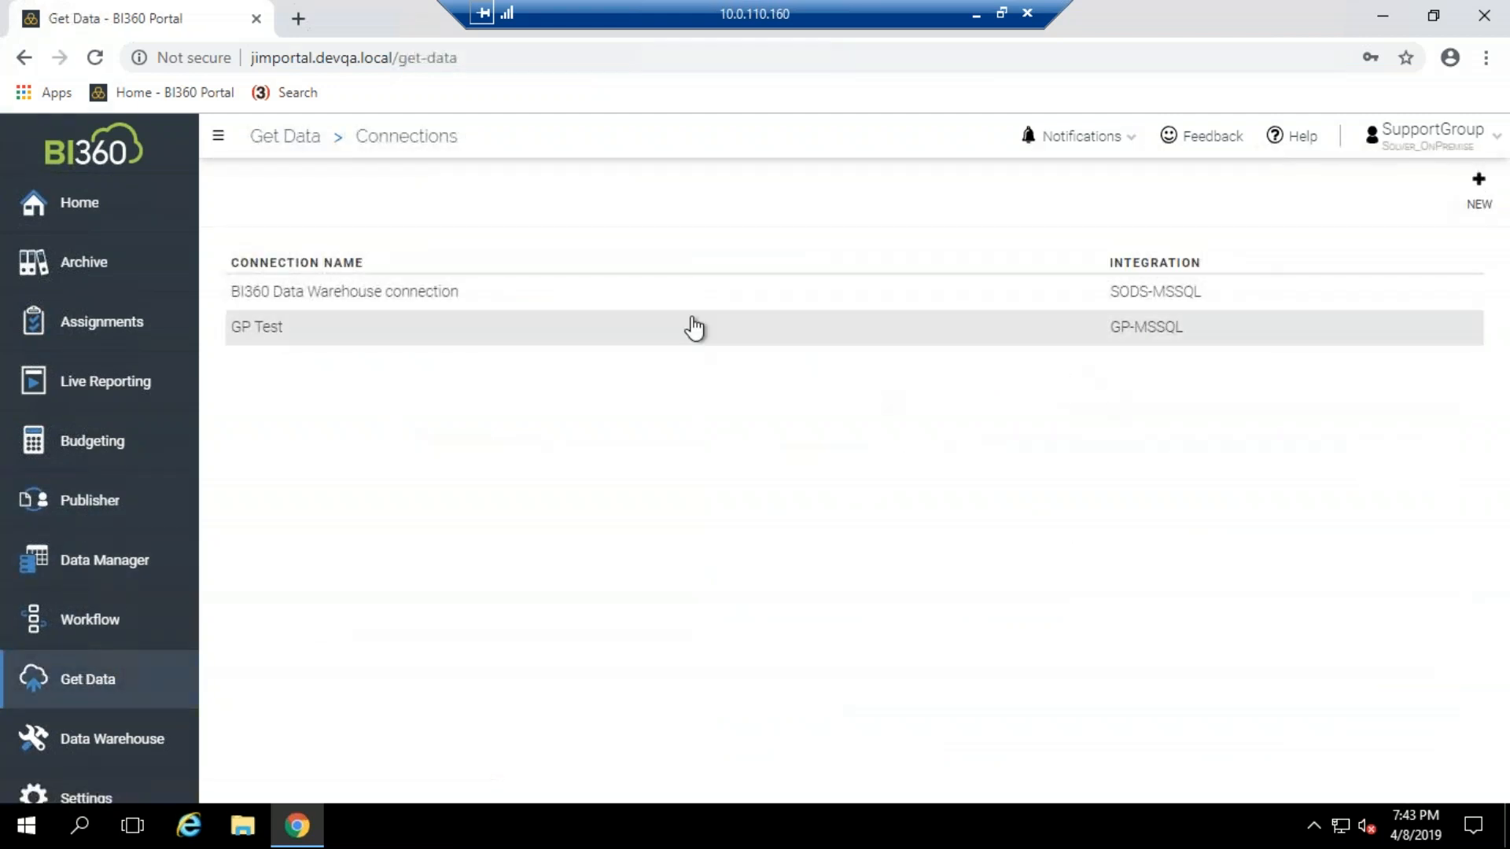
{"action": "left_click", "coordinate": [571, 299]}
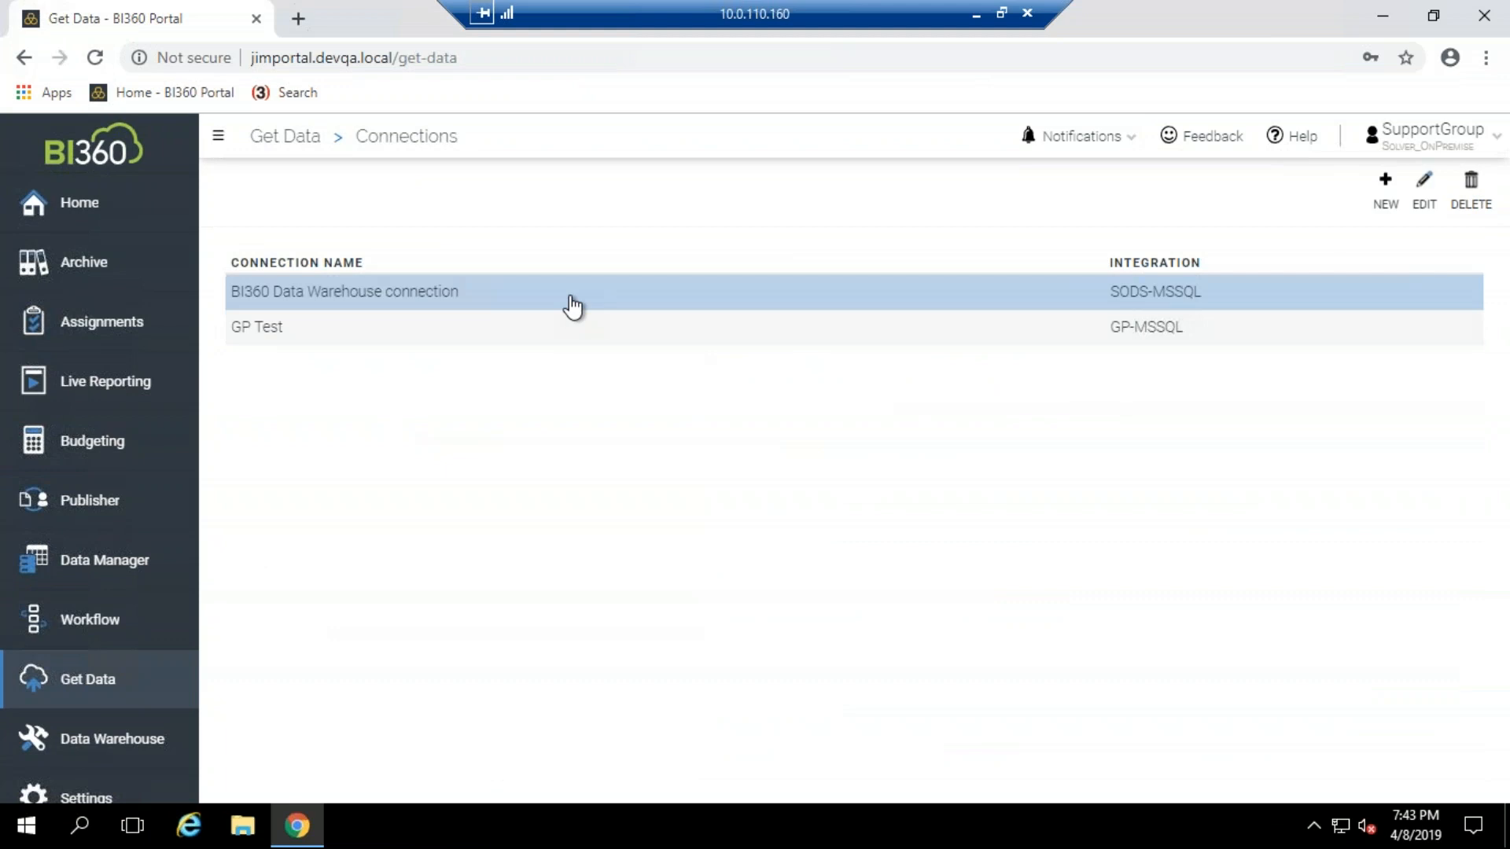
{"action": "left_click", "coordinate": [1426, 188]}
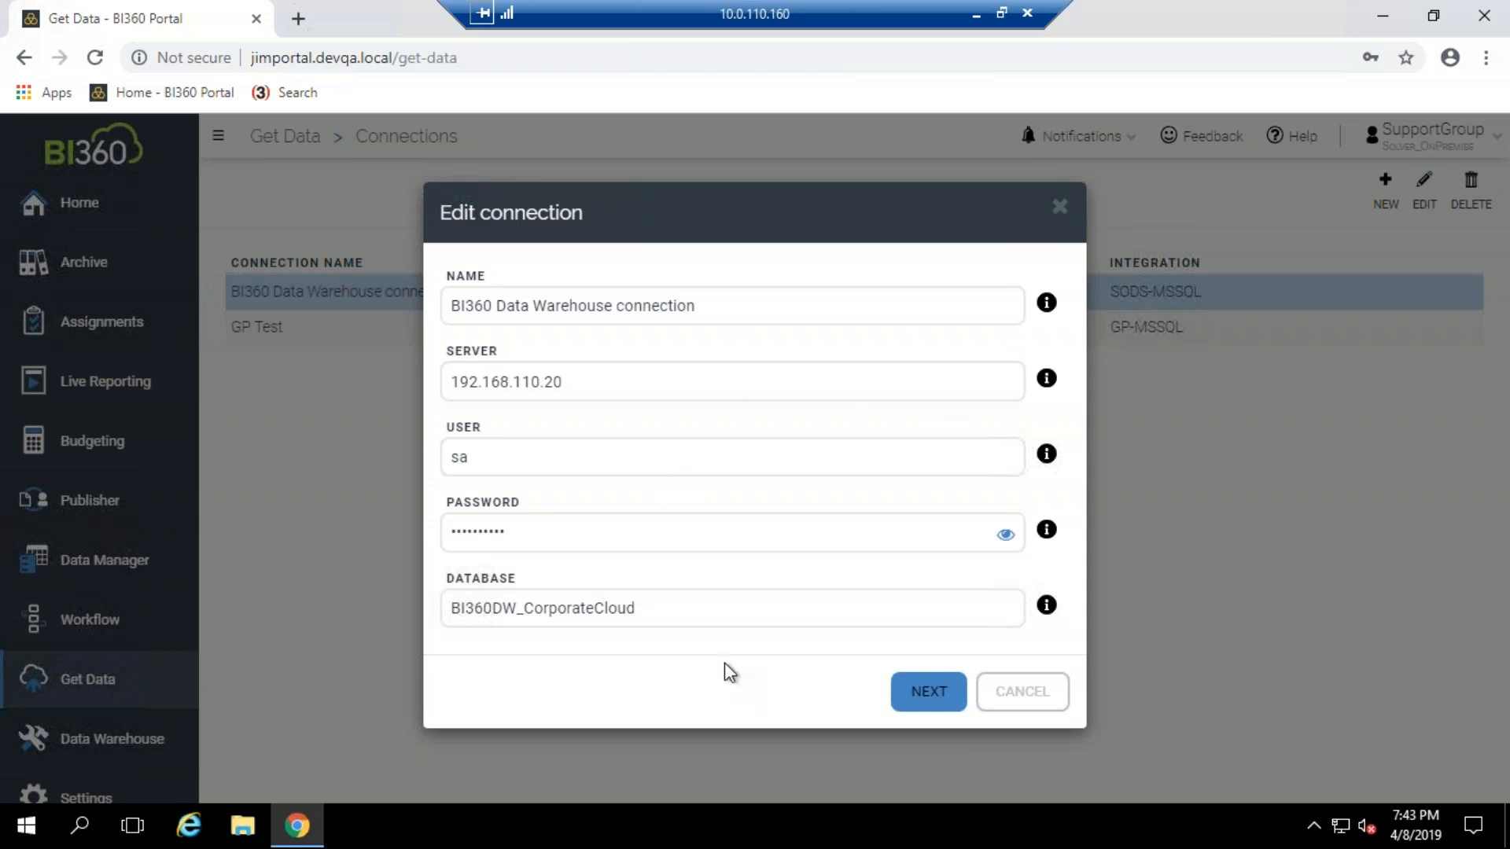
{"action": "left_click", "coordinate": [723, 614]}
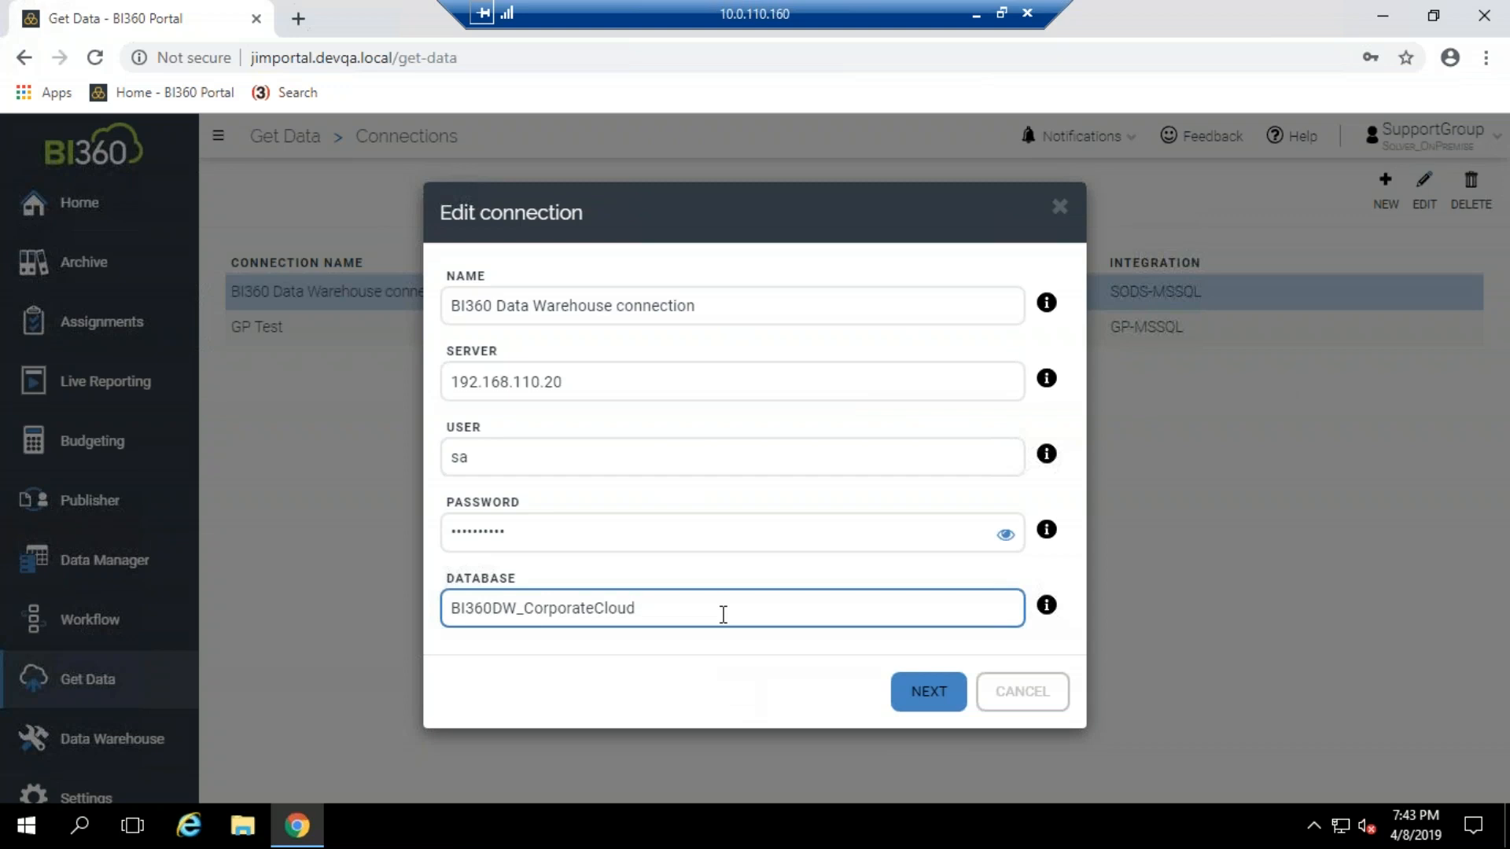
{"action": "left_click", "coordinate": [1061, 209]}
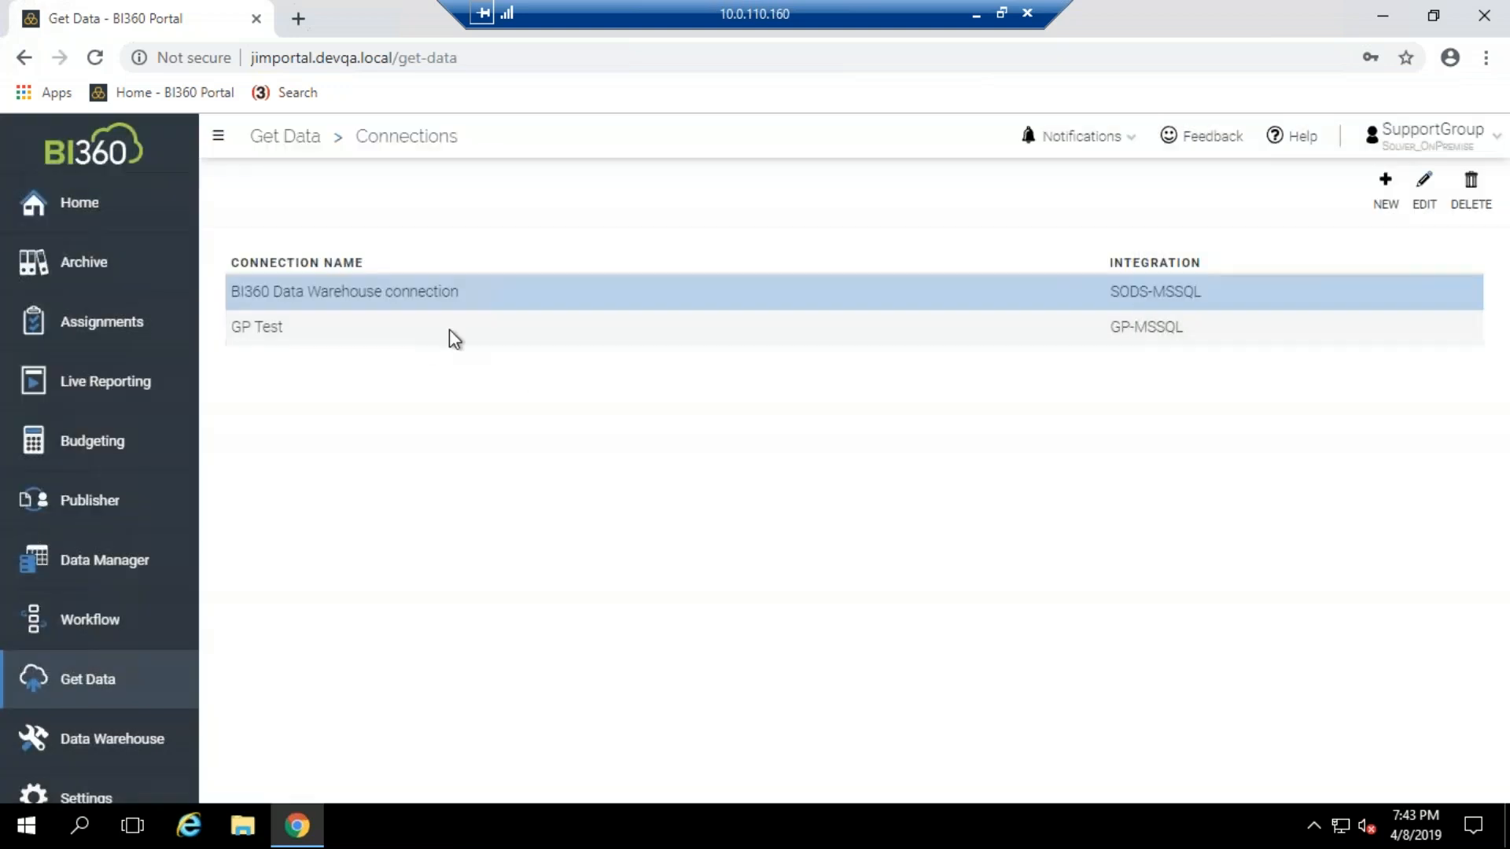
Examine the GP Test connection's settings and its selected companies, closing the connection without changes.
{"action": "left_click", "coordinate": [438, 330]}
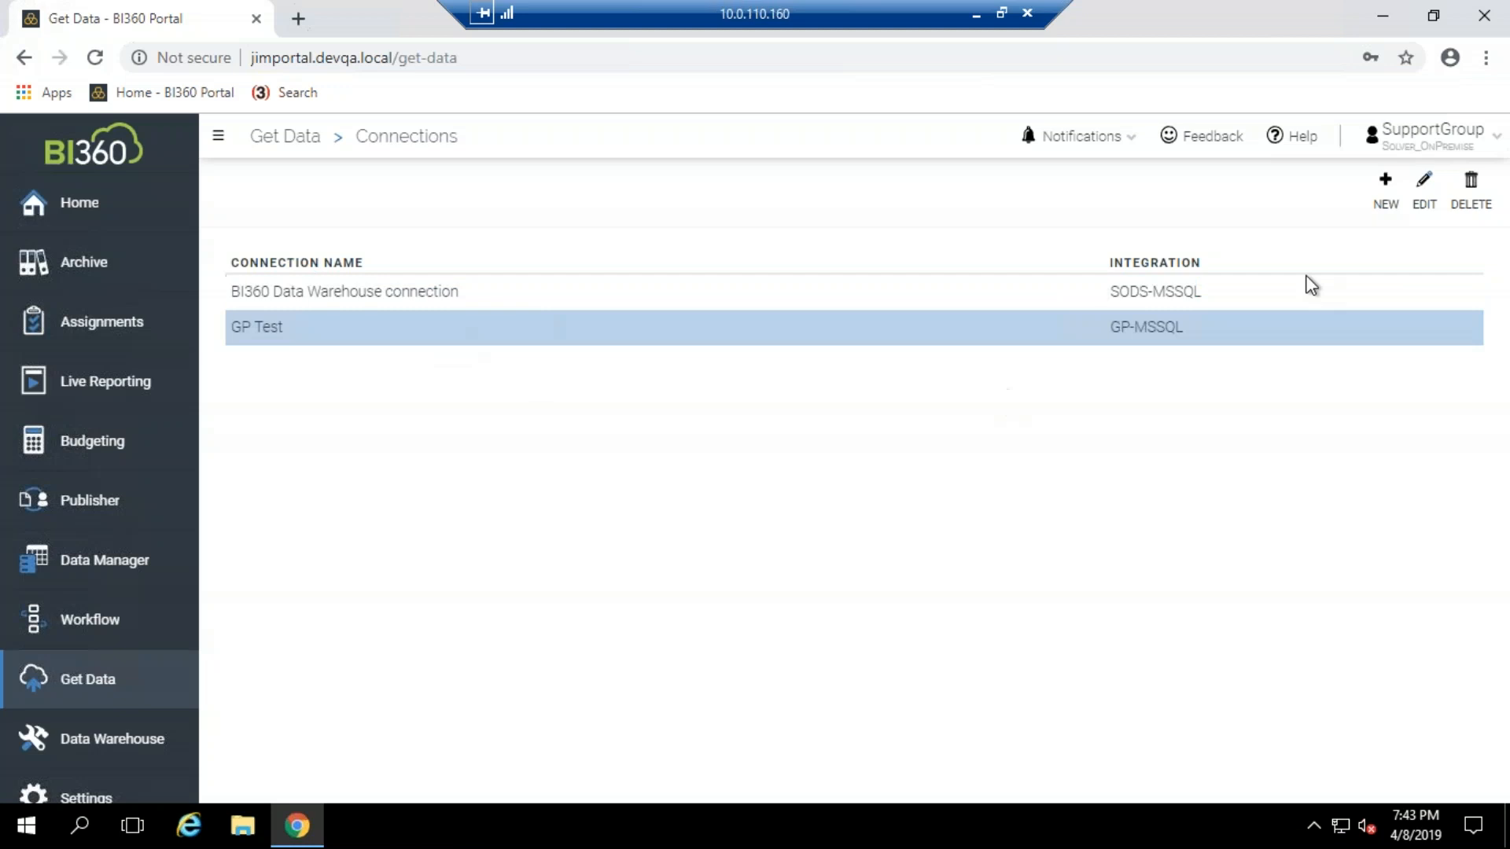
{"action": "left_click", "coordinate": [1424, 195]}
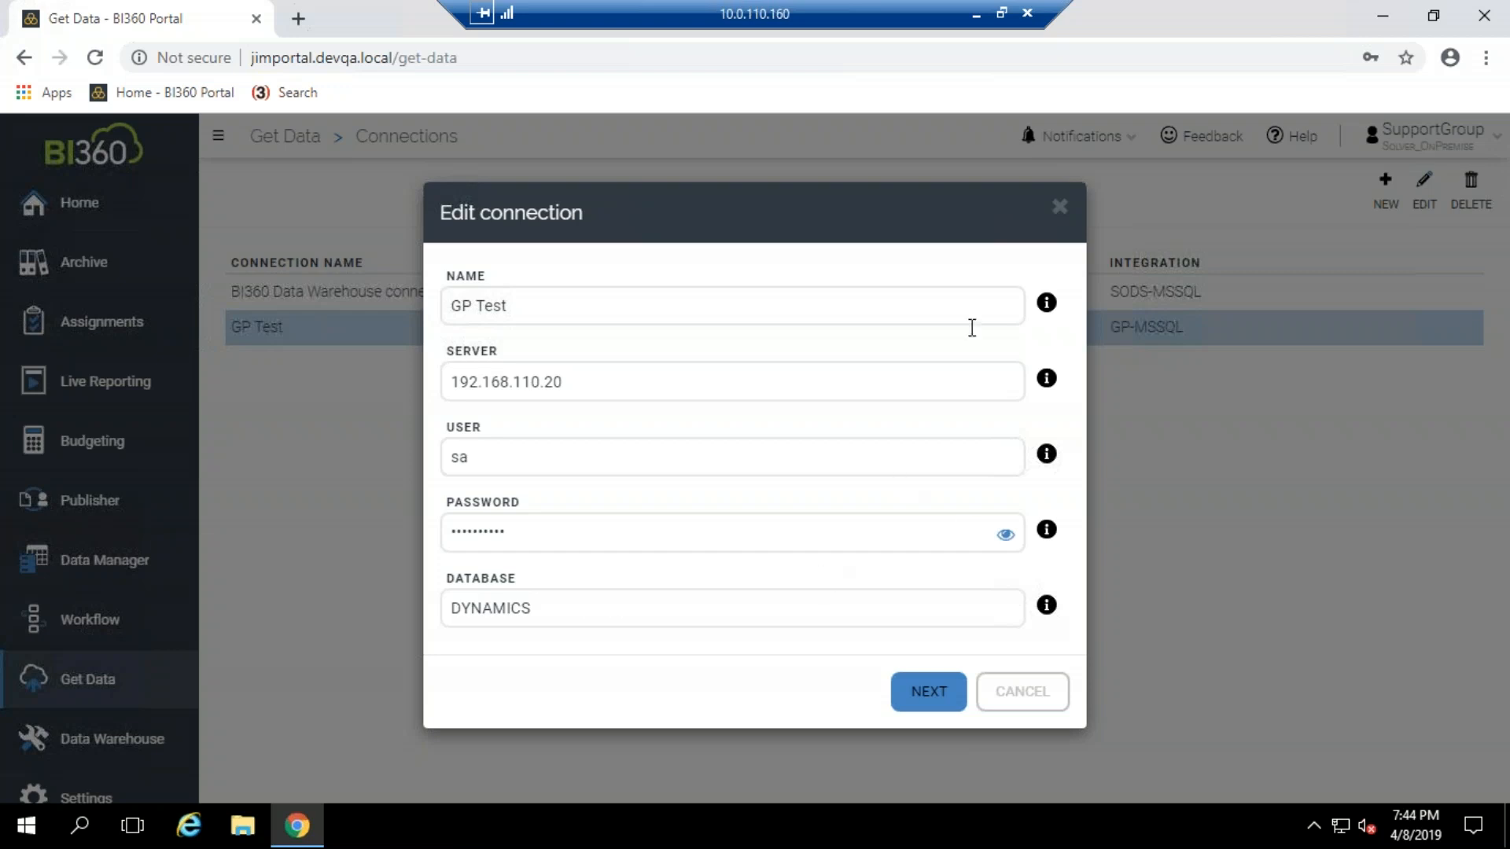
{"action": "left_click", "coordinate": [928, 696]}
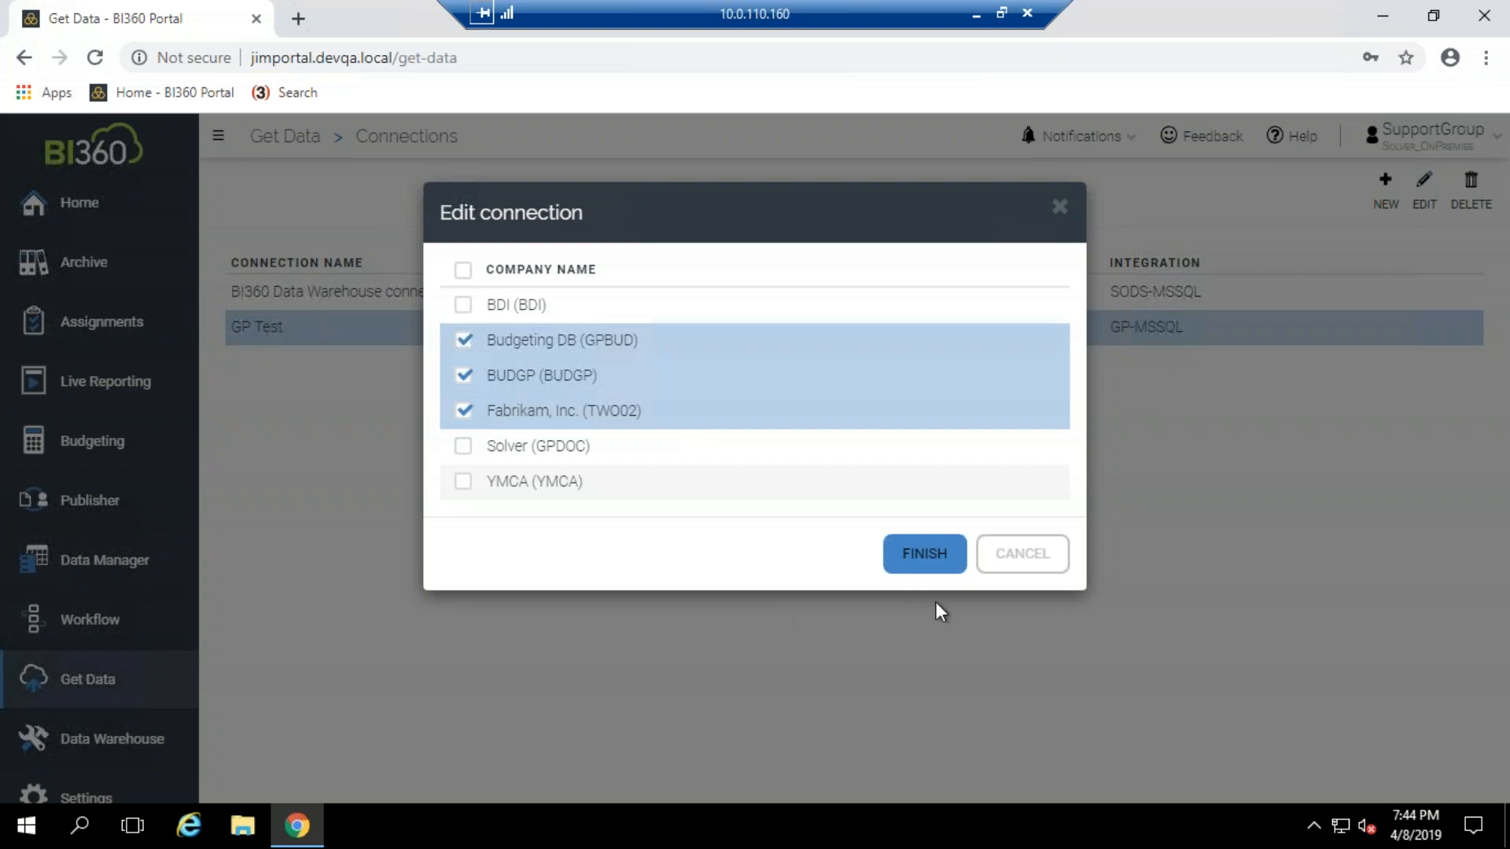
{"action": "left_click", "coordinate": [1060, 210]}
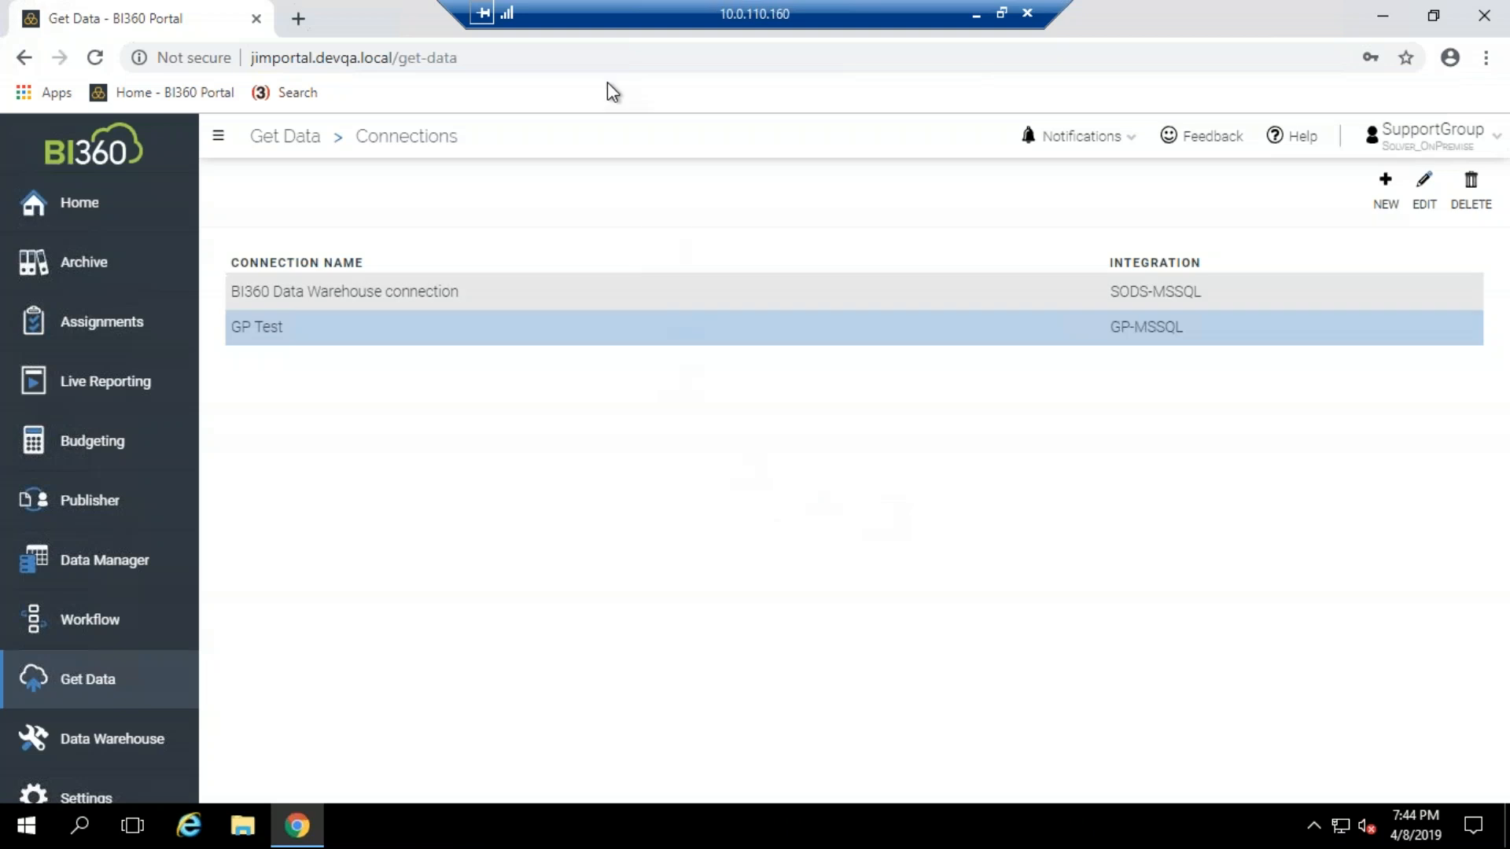
Switch from the full-screen remote desktop session to the local computer.
{"action": "left_click", "coordinate": [602, 26]}
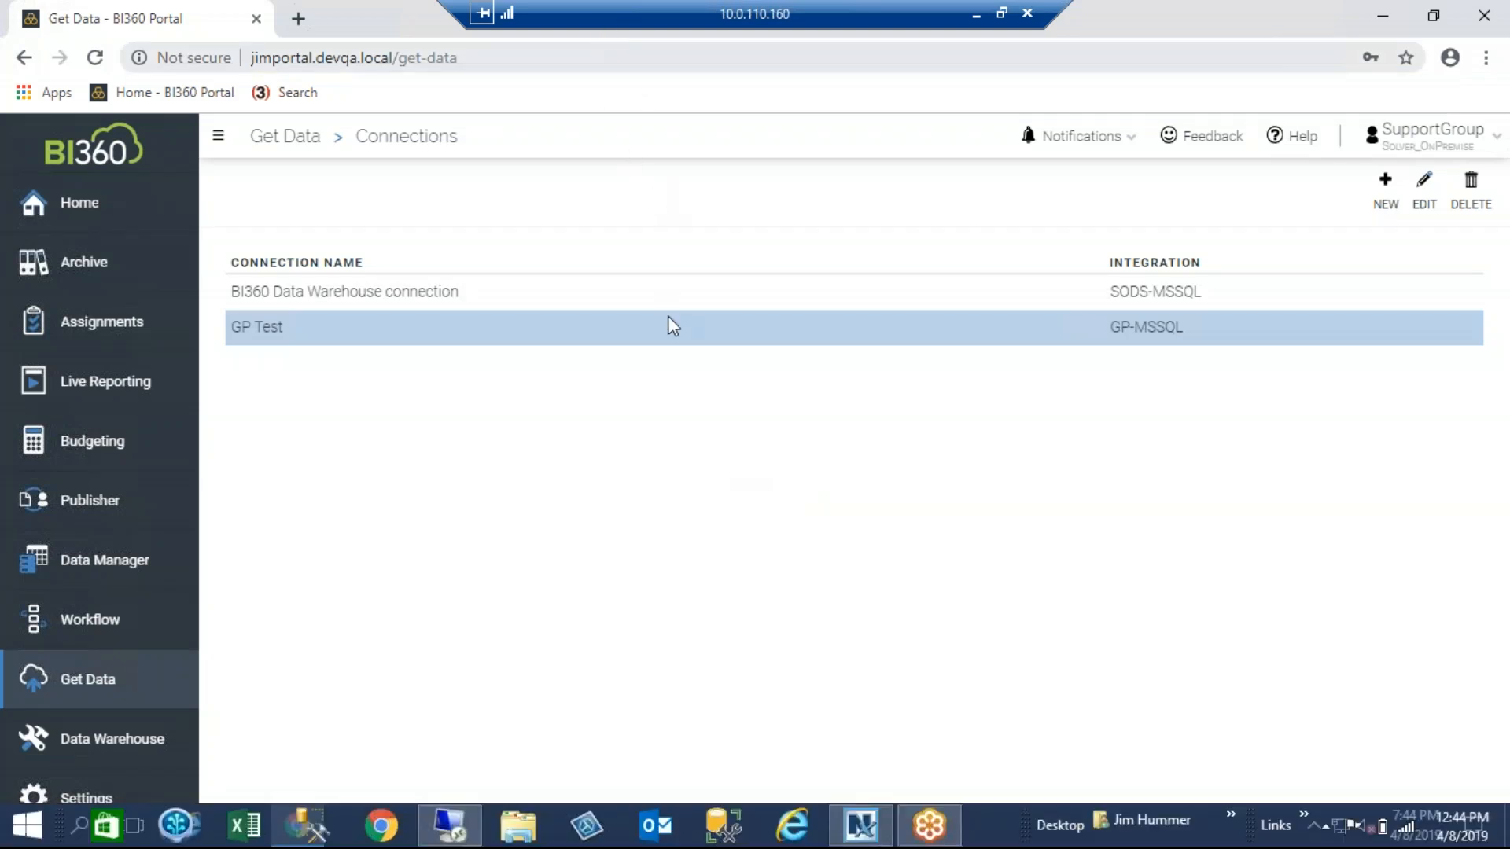